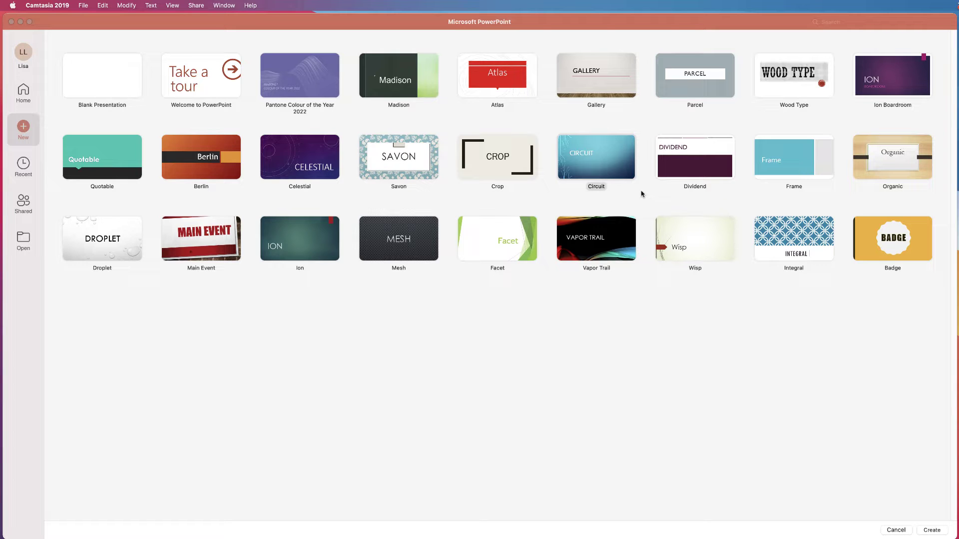
Step: Create a new presentation using the Circuit theme
left_click_drag(391, 26, 390, 24)
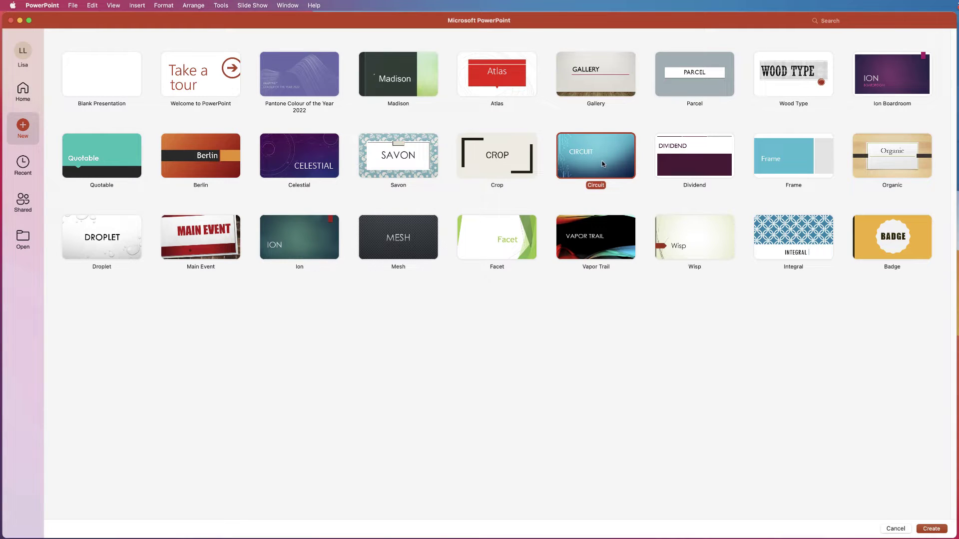
left_click(937, 532)
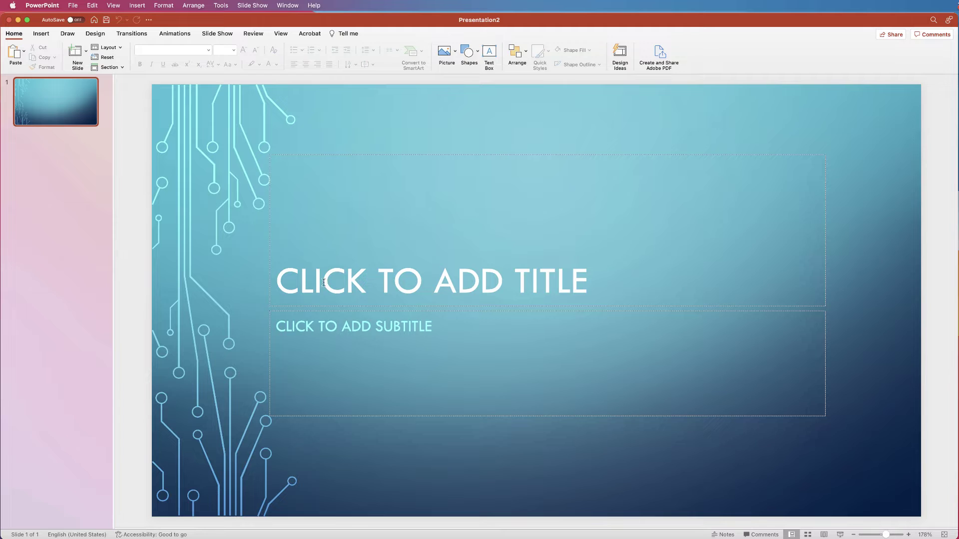
Step: Title the first slide 'POWERPOINT DEMONSTRATION' with the subtitle 'YOU TUBE VIDEO'
left_click(442, 286)
type("POWERPOINT DEMONSTRATION")
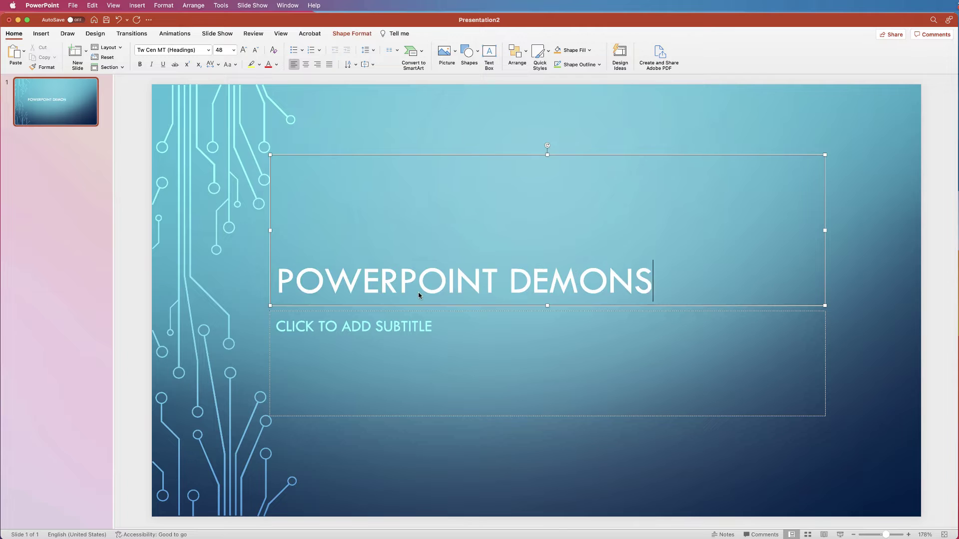
left_click(367, 326)
type("YOU TUBE VIDEO")
left_click(354, 304)
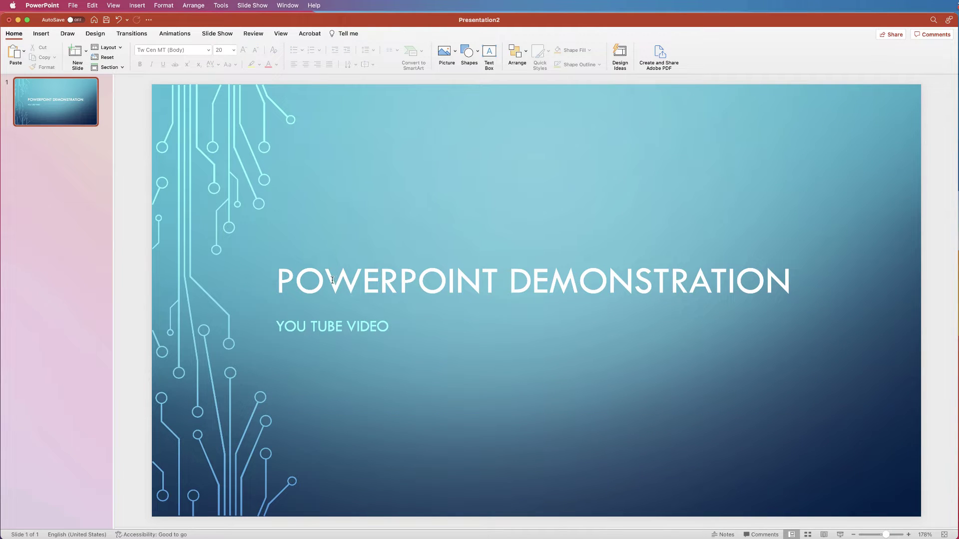
Step: Add a Two Content slide after the title slide, undoing the first default new slide
left_click(76, 52)
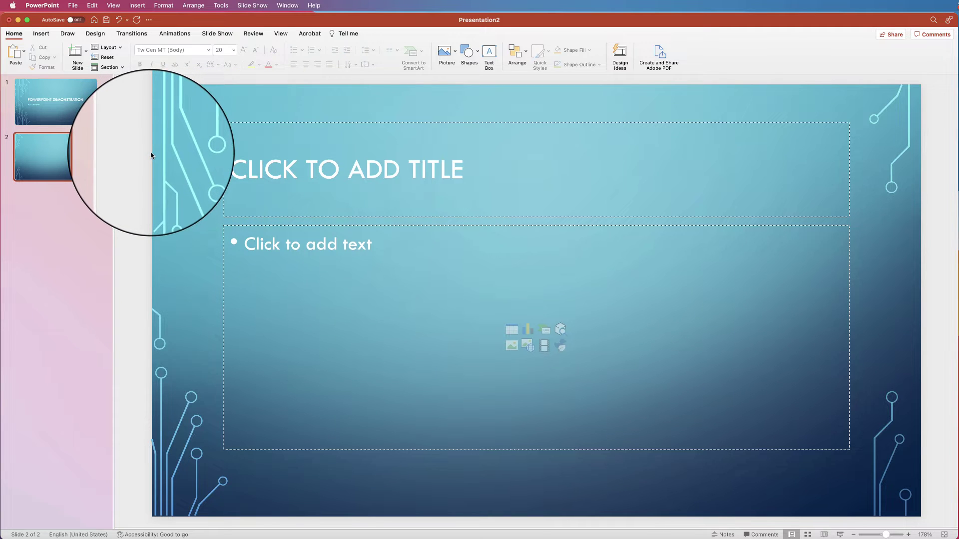
key("super+z")
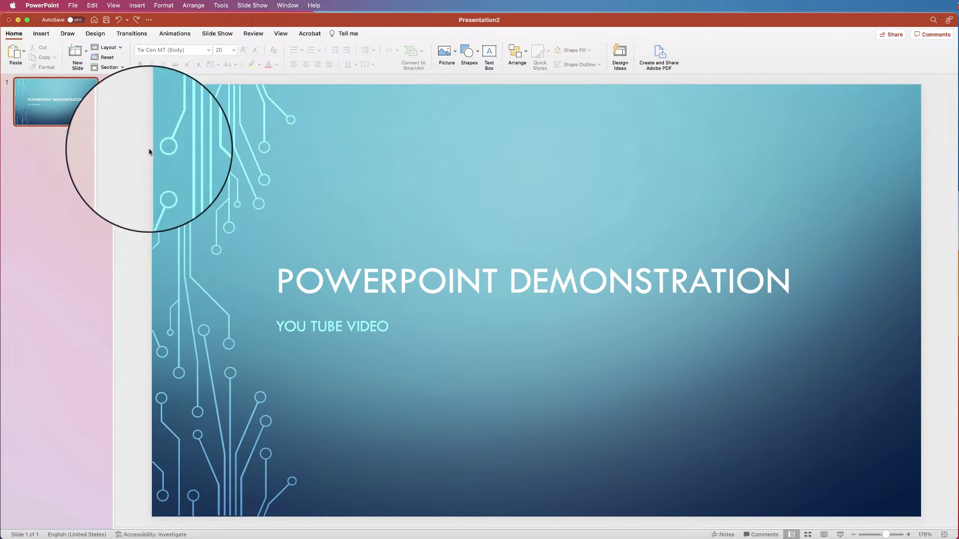
left_click(86, 52)
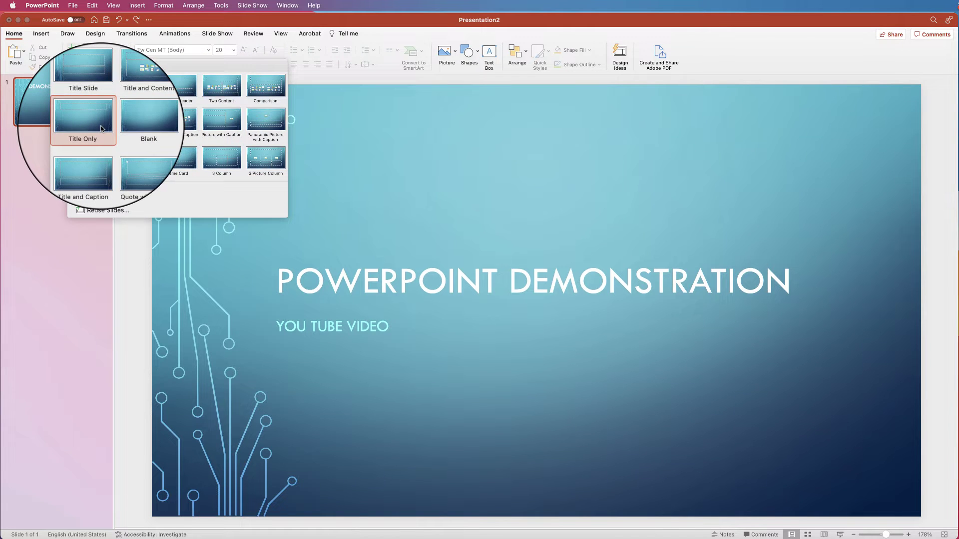
left_click(221, 89)
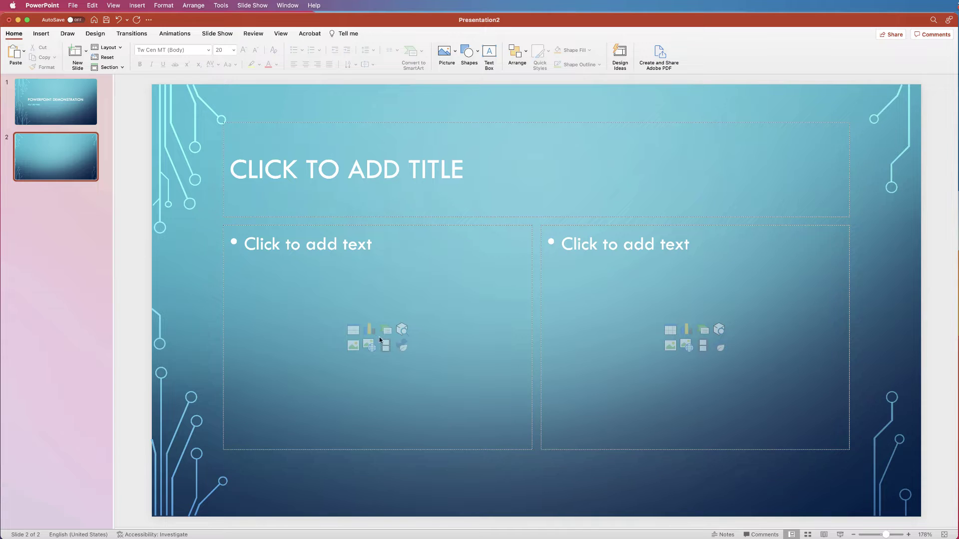
Step: Title slide 2 'NEW TITLE FOR SLIDE 2' and insert the hot-air balloon photo on the left
left_click(322, 171)
type("NEW TITLE FOR SLIDE 2")
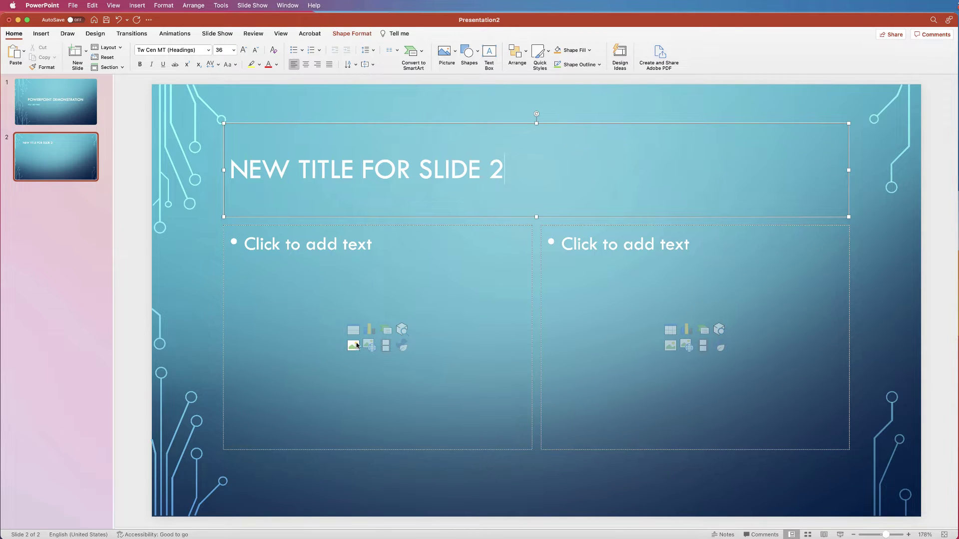
left_click(357, 344)
left_click(514, 204)
left_click(729, 302)
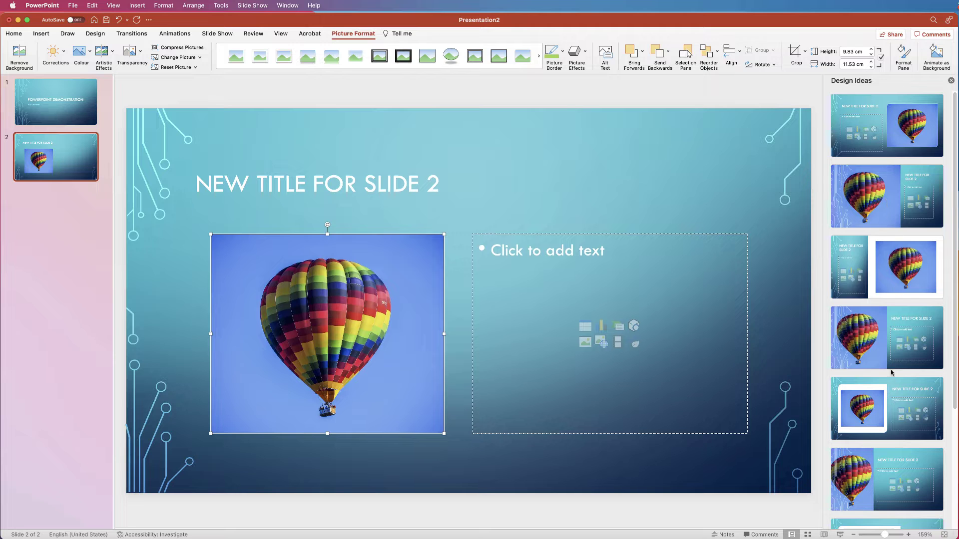
Step: Apply the Design Ideas layout that fills the left half with the balloon photo
scroll(882, 395, "down", 5)
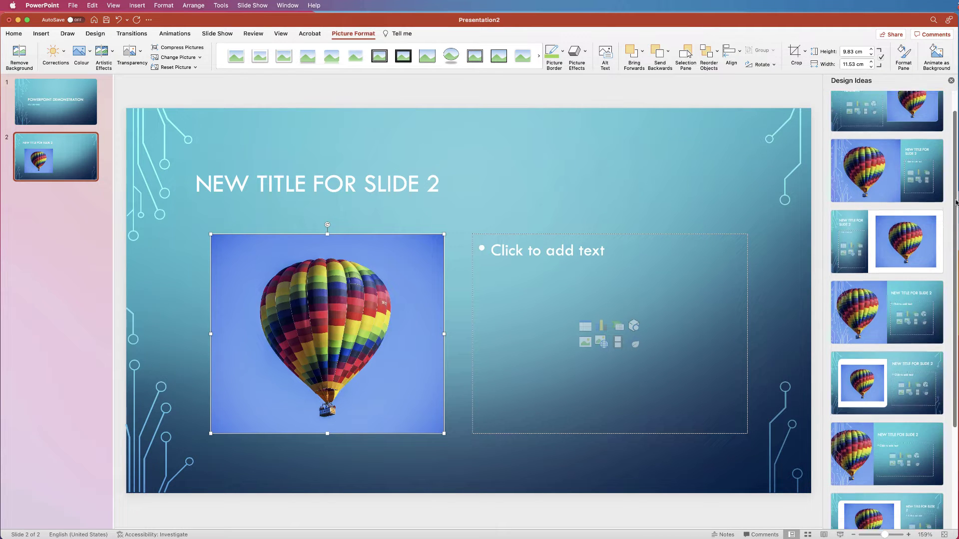
scroll(886, 310, "down", 3)
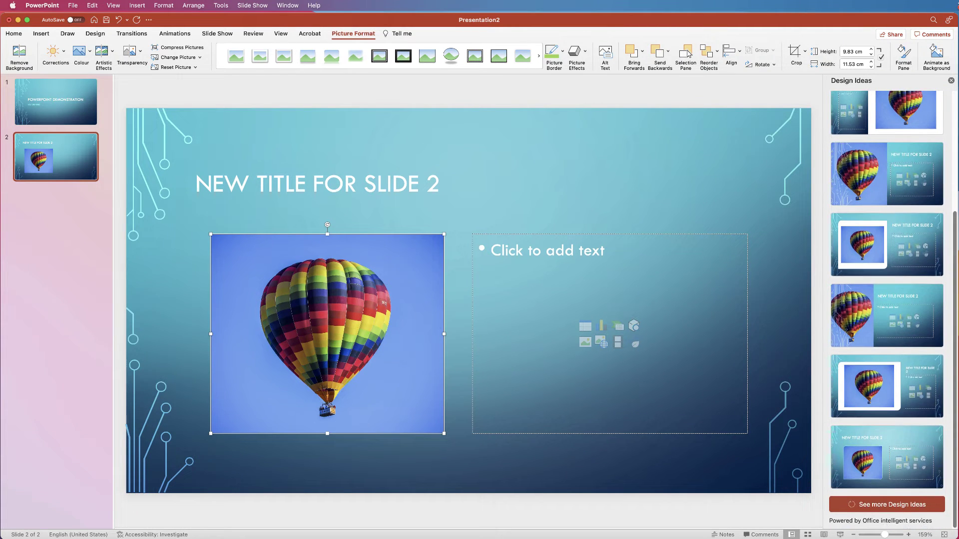
left_click_drag(954, 278, 948, 128)
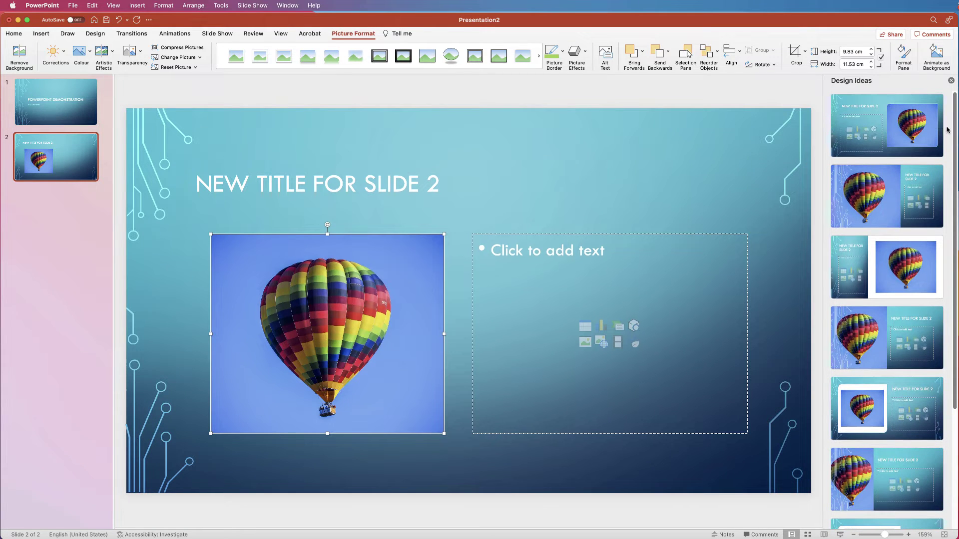
left_click(872, 196)
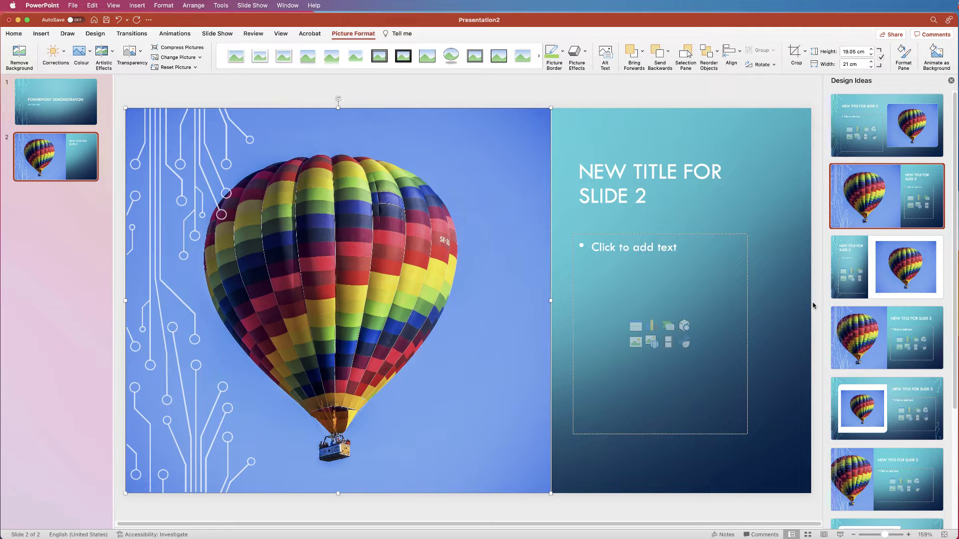
left_click(574, 286)
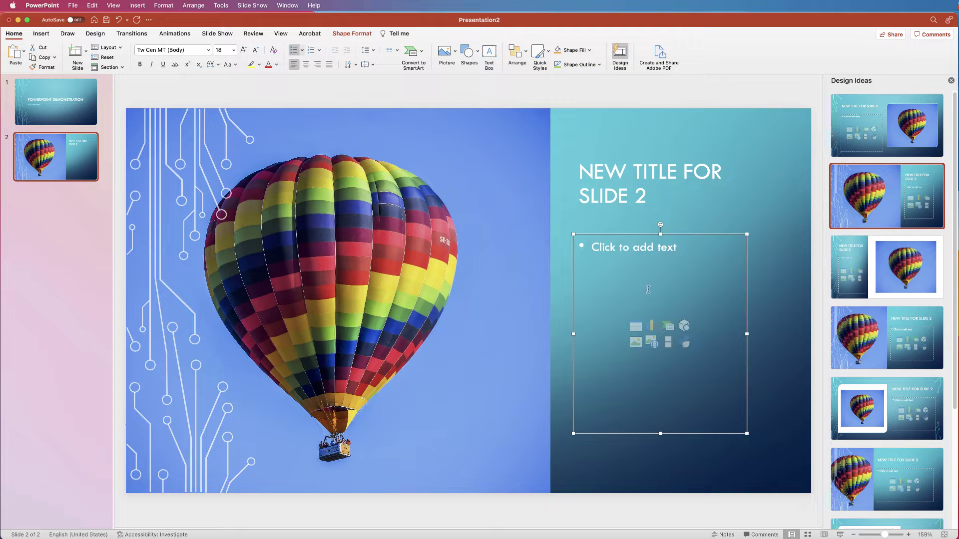
Step: Type bullets HOT AIR BALLOON IMAGE, VIBRANT COLOURS, OUTDOOR ADVENTURE; shrink the box and move it under the title
left_click(606, 248)
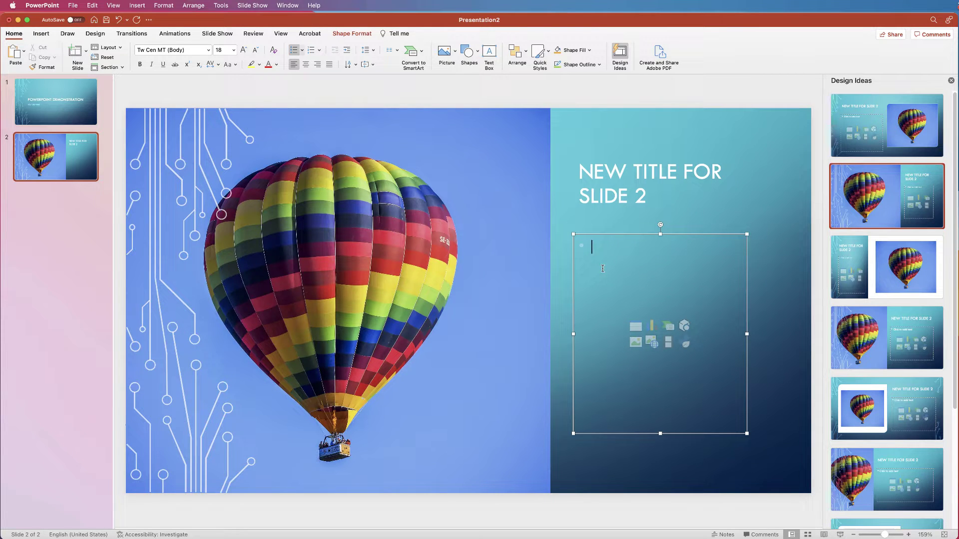
type("HOT AIR BALLOON IMAGE")
key("Return")
type("VIBRANT COLOURS")
key("Return")
type("OUTDOOR ADVENTURE")
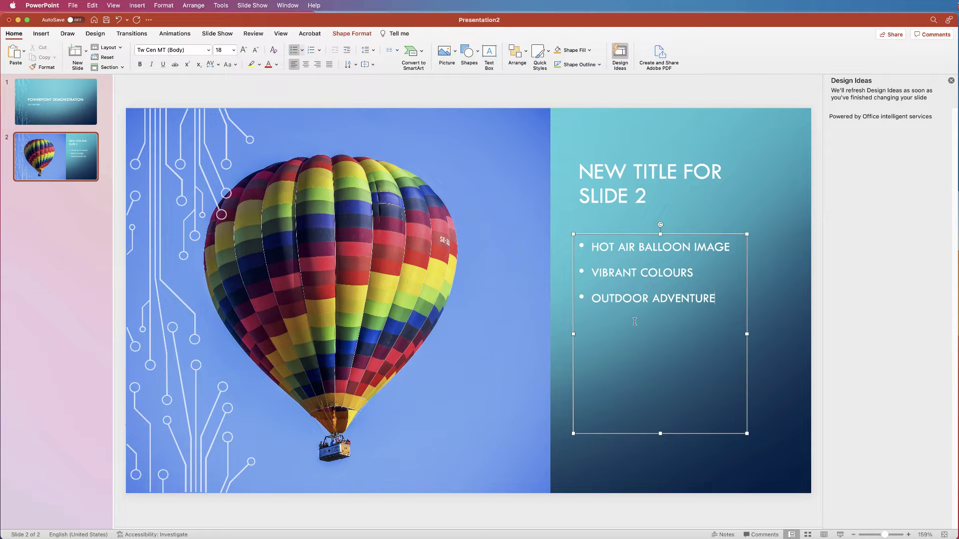
left_click_drag(661, 433, 654, 313)
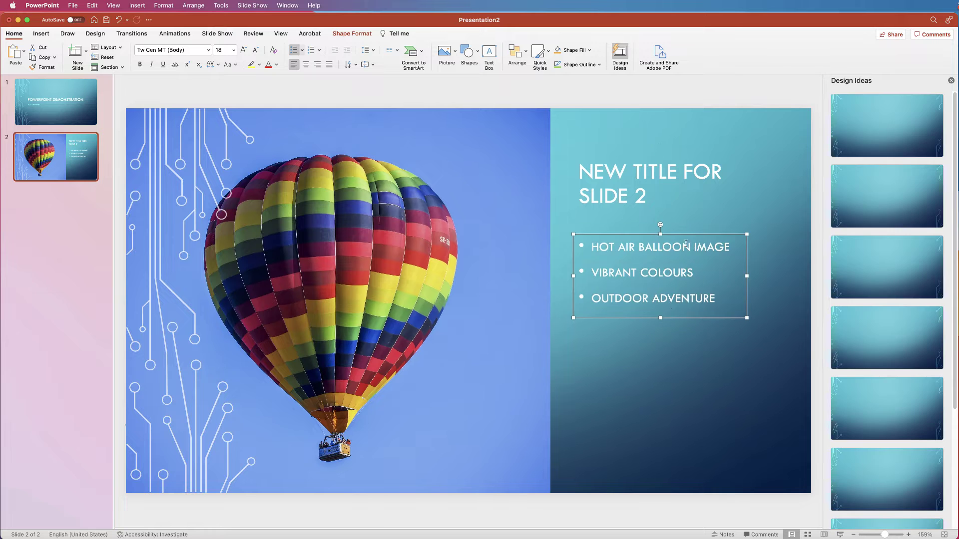
left_click_drag(685, 236, 686, 213)
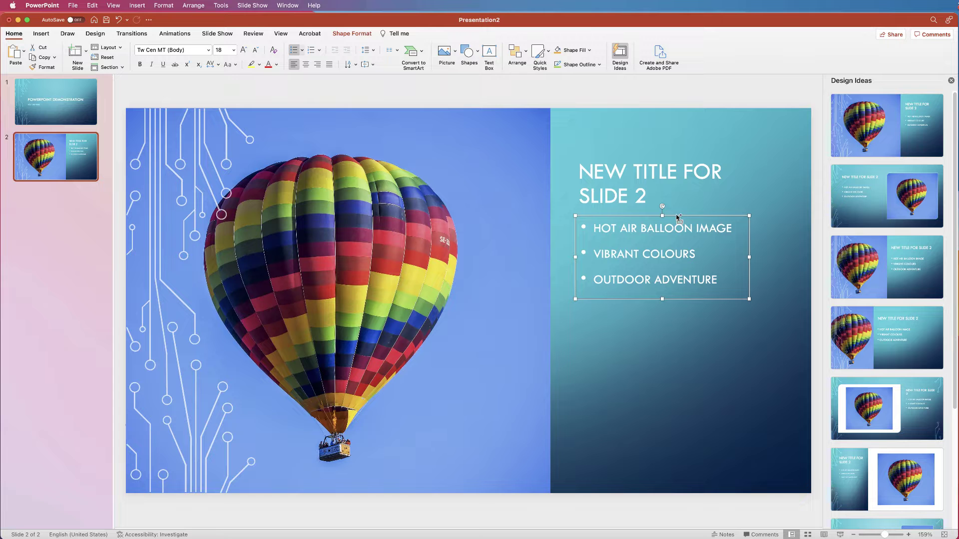
Step: Copy the list below and reword it to OUTDOOR PHOTOGRAPHY, SIGHTSEEING, FEAR OF HEIGHTS
left_click_drag(676, 215, 678, 316)
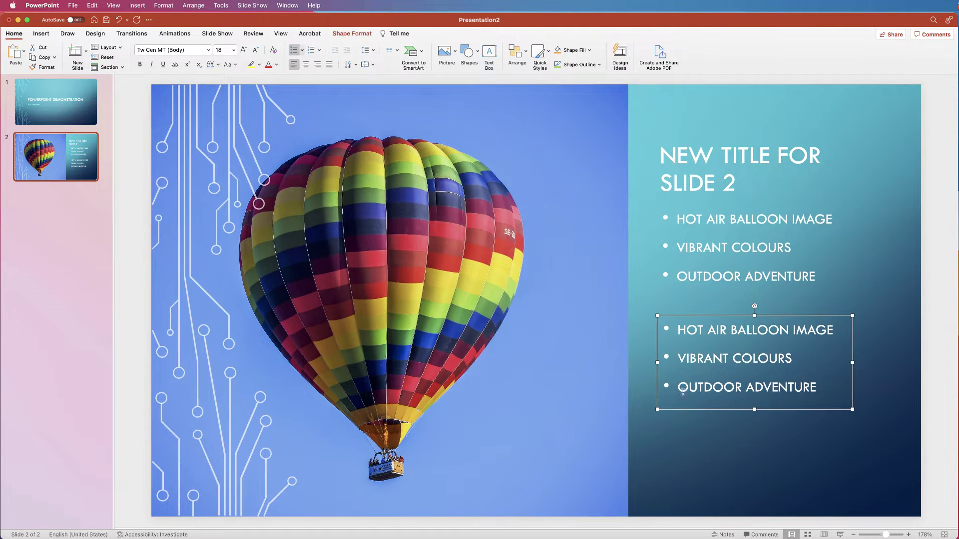
left_click(752, 355)
left_click_drag(817, 389, 695, 336)
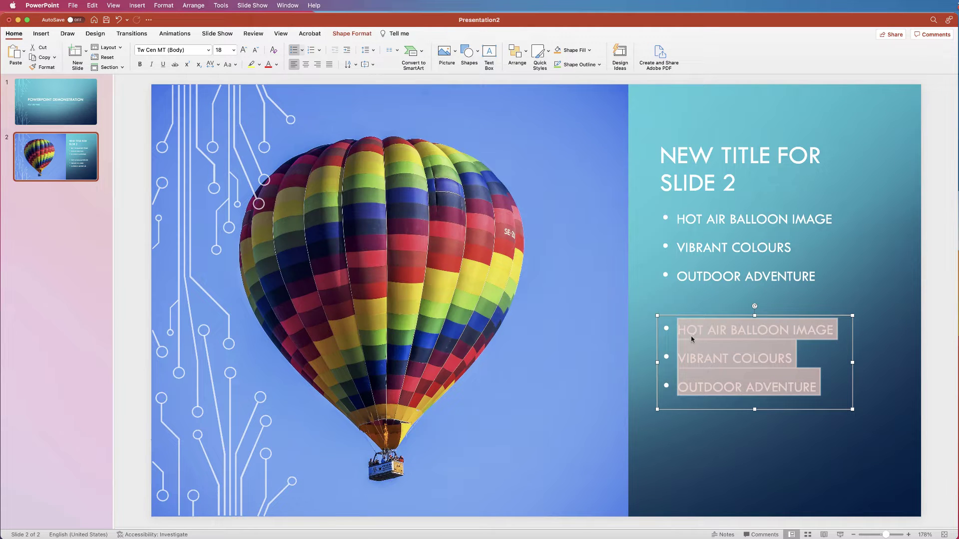
triple_click(705, 394)
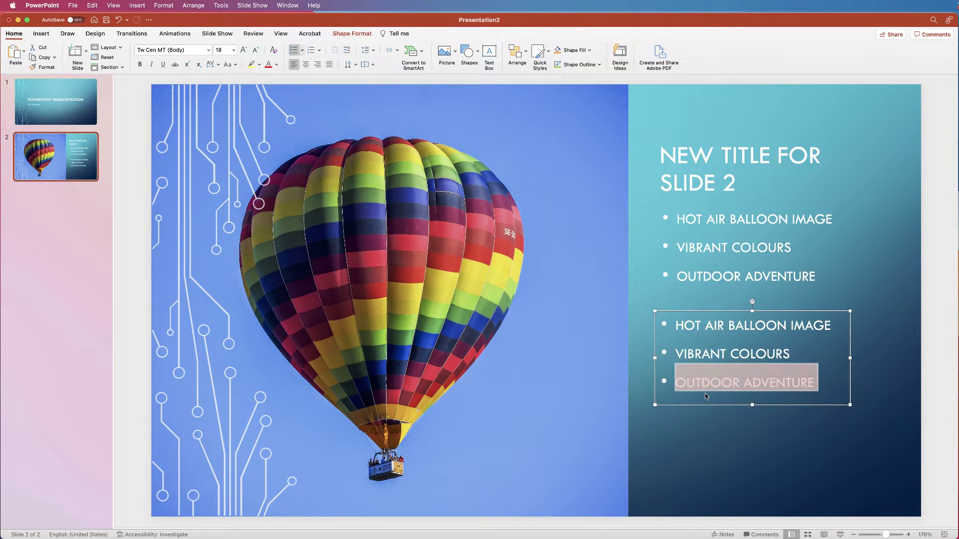
type("FEAR OF HEIGHTS")
triple_click(680, 356)
type("SIGHTSEEING")
triple_click(679, 327)
type("OUTDOOR PHOTOGRAPHY")
key("Escape")
key("Escape")
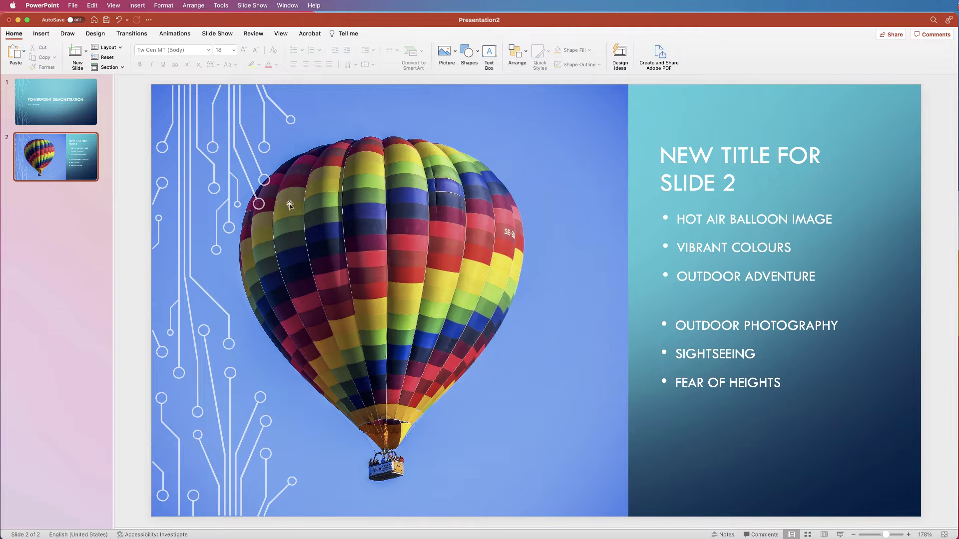
left_click(85, 51)
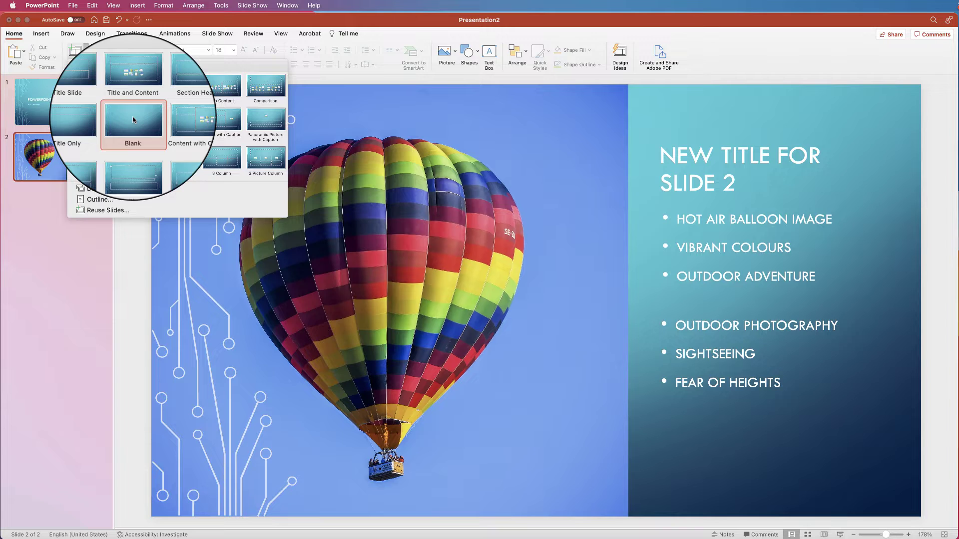
Step: Add a blank slide 3 and draw a wide text box near its top
left_click(136, 135)
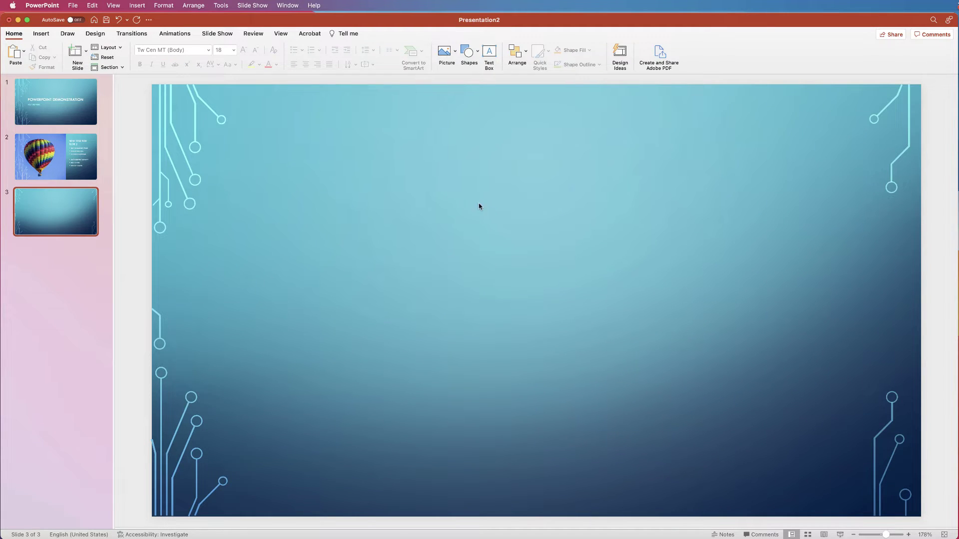
left_click(41, 33)
left_click(405, 53)
left_click_drag(351, 110, 760, 161)
left_click_drag(522, 109, 454, 111)
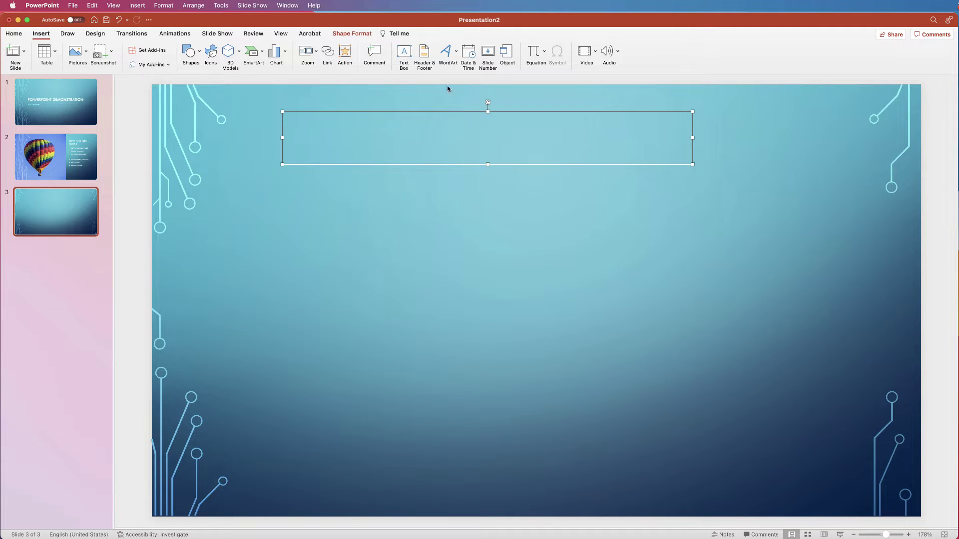
Step: Centre the text box on the slide and type 'TITLE FOR SLIDE 3'
left_click(352, 33)
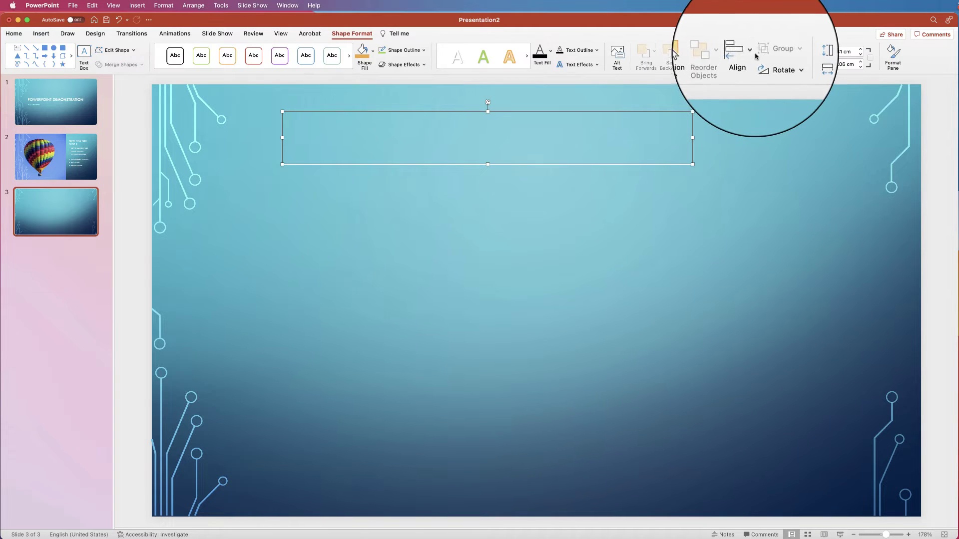
left_click(742, 52)
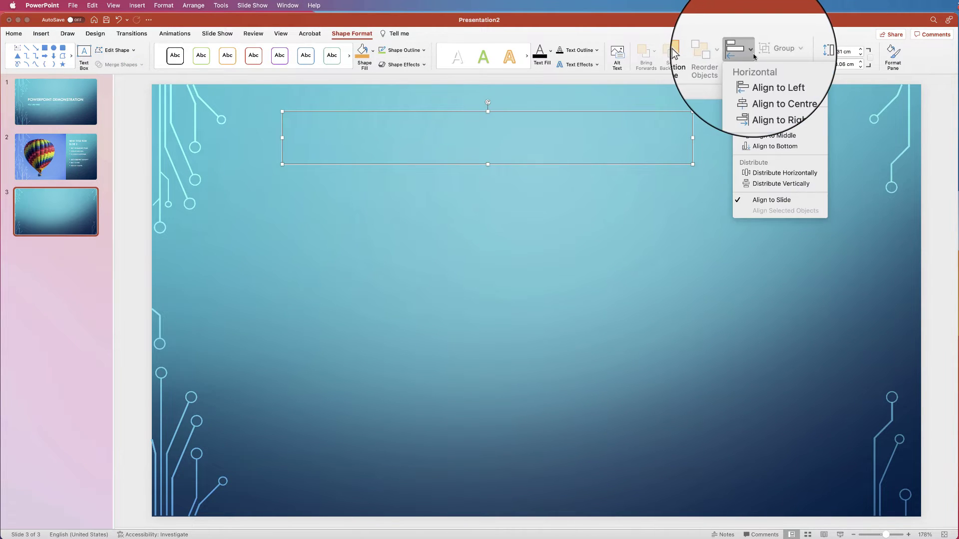
left_click(762, 89)
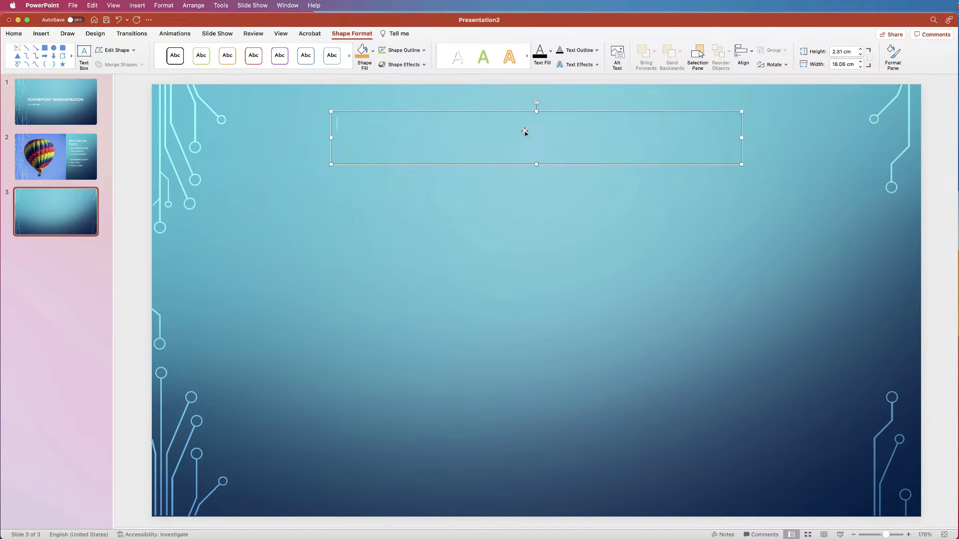
type("TITLE FOR SLIDE 3")
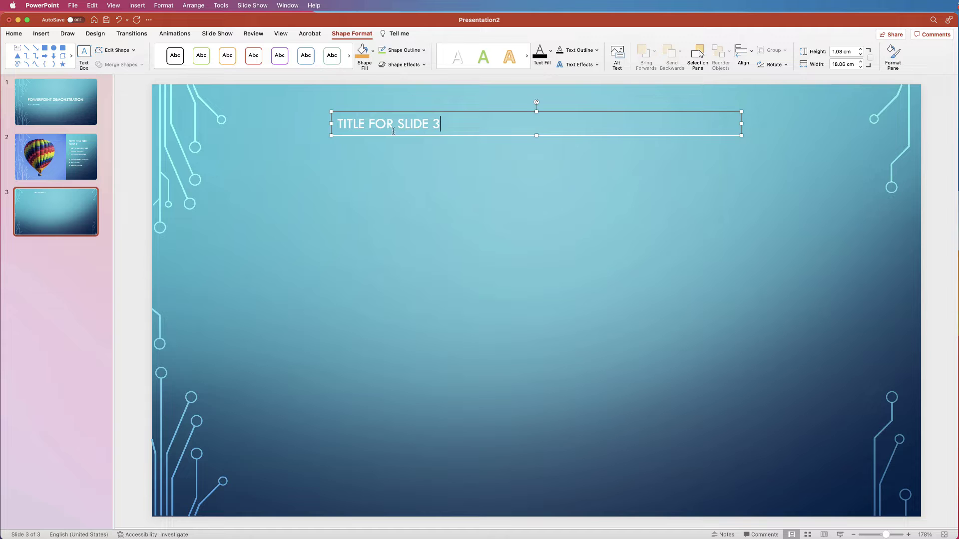
Step: Centre the title text and enlarge it to 28 pt
left_click(18, 34)
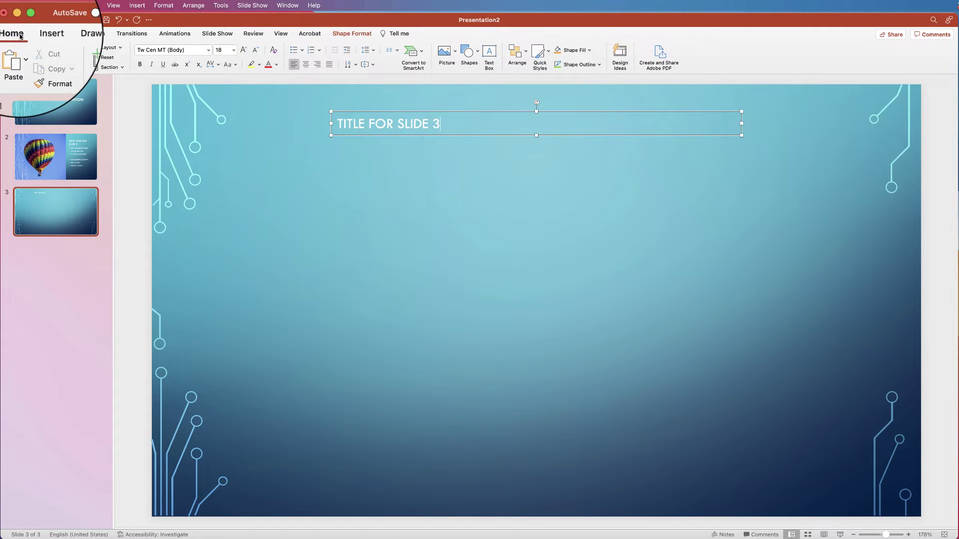
left_click(305, 64)
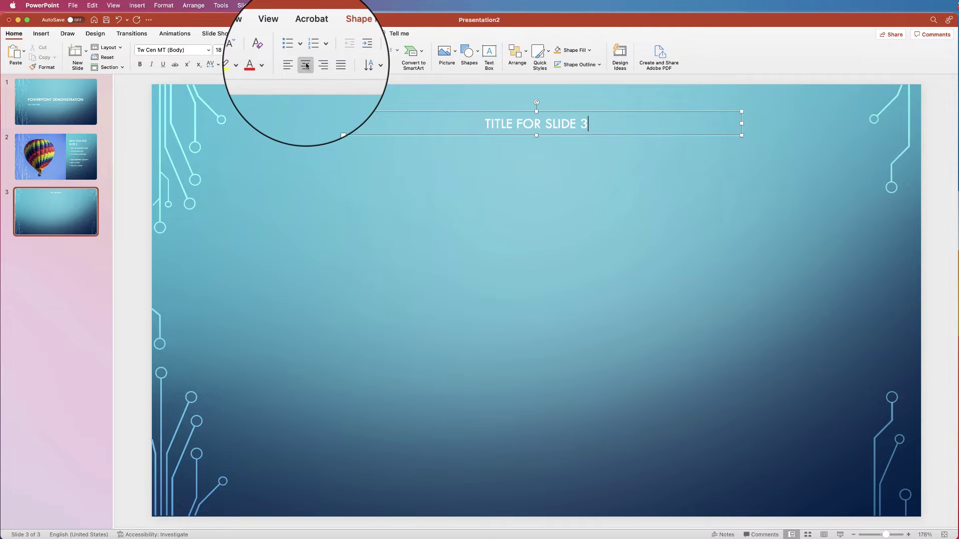
left_click_drag(590, 125, 497, 126)
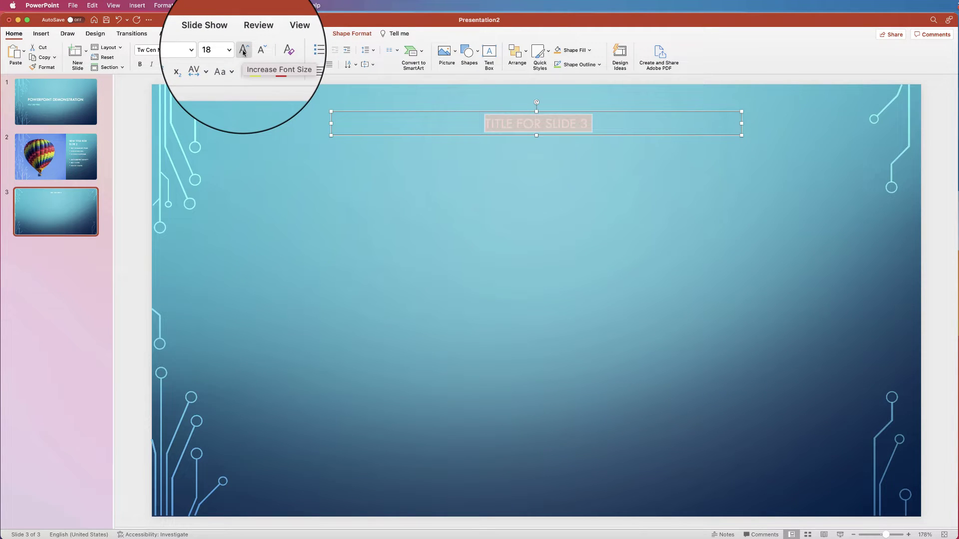
left_click(243, 50)
left_click(243, 49)
left_click(243, 50)
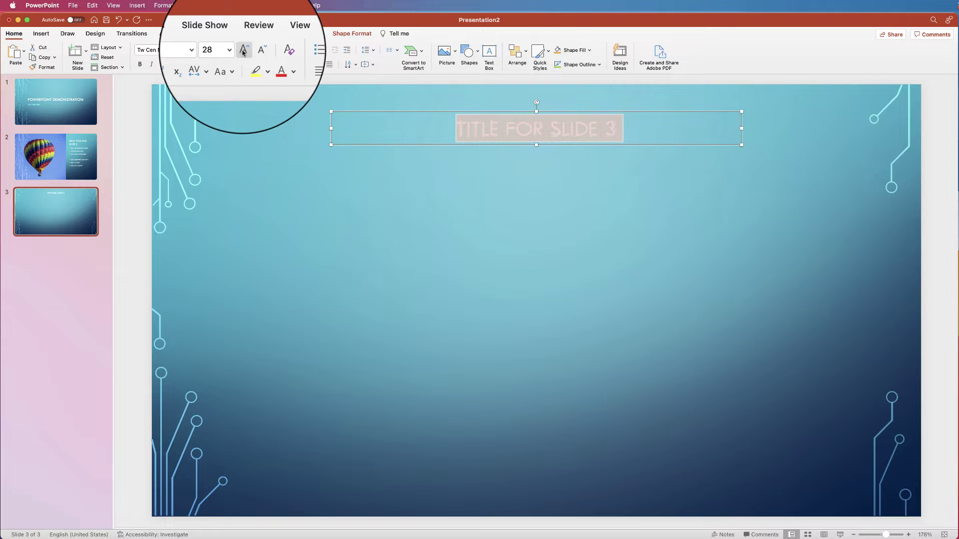
left_click(541, 170)
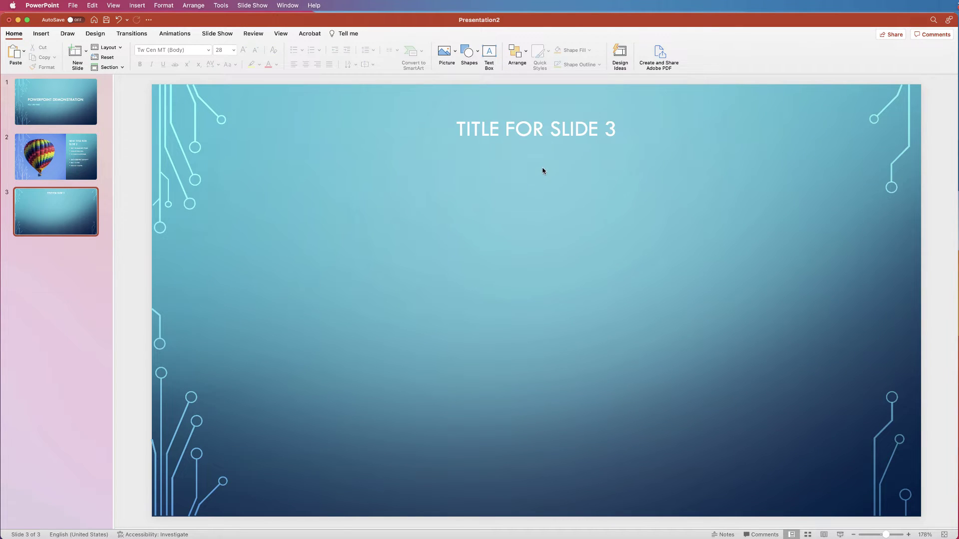
left_click(41, 33)
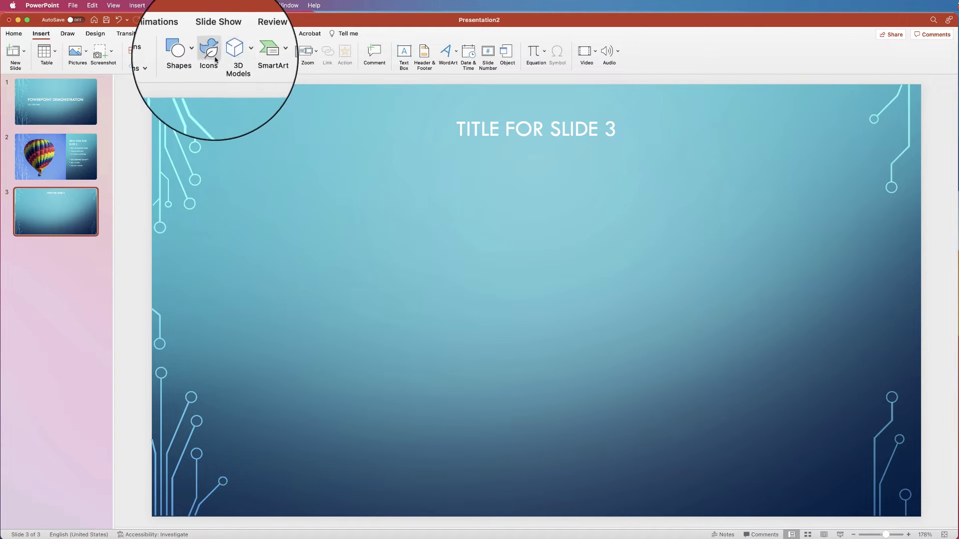
Step: Insert the balancing chrome balls photo from file, shrink it and place it right of centre
left_click(86, 51)
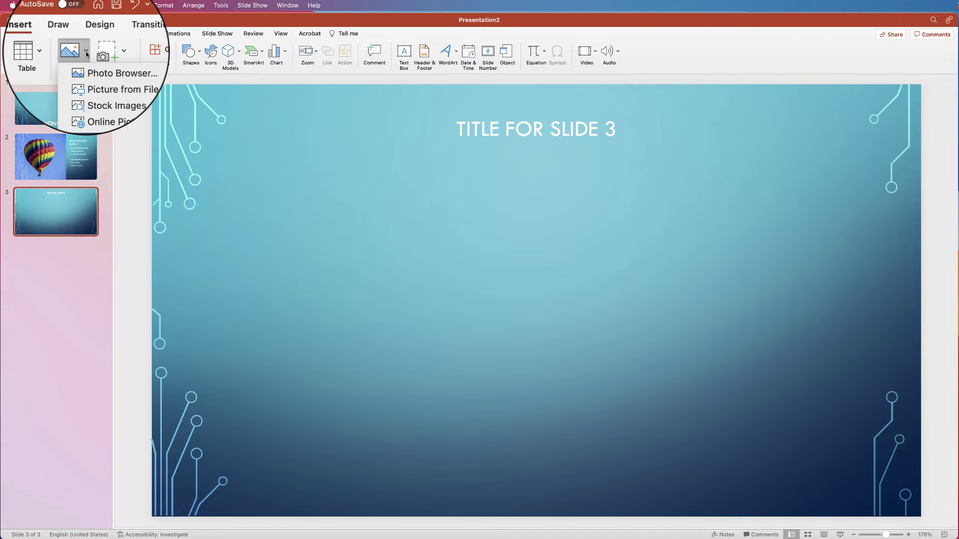
left_click(99, 89)
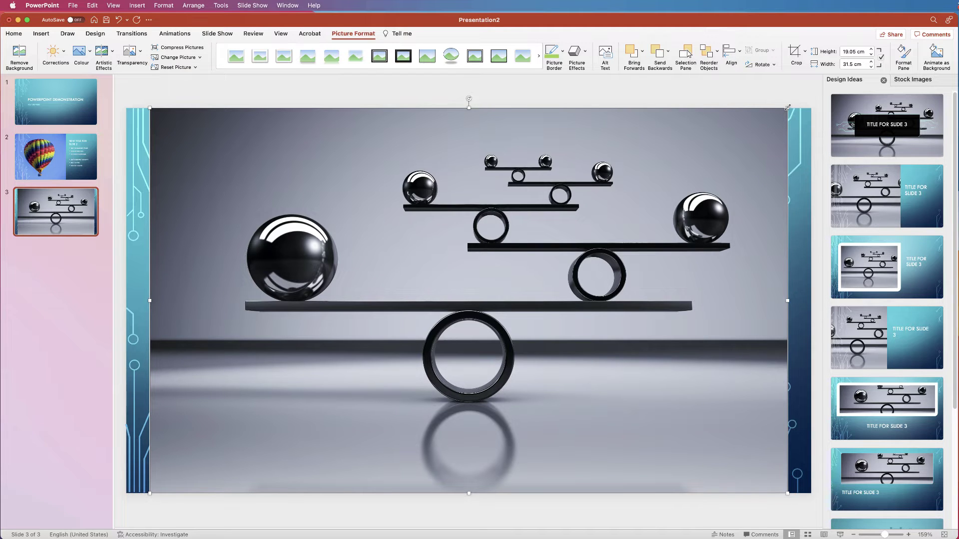
left_click_drag(786, 109, 461, 334)
left_click_drag(295, 388, 460, 291)
left_click_drag(496, 256, 505, 250)
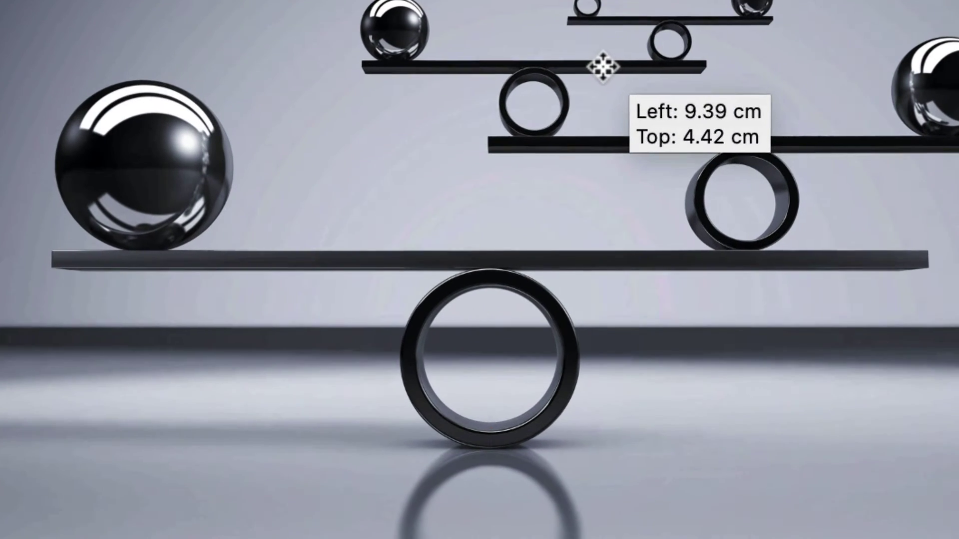
left_click_drag(602, 65, 596, 103)
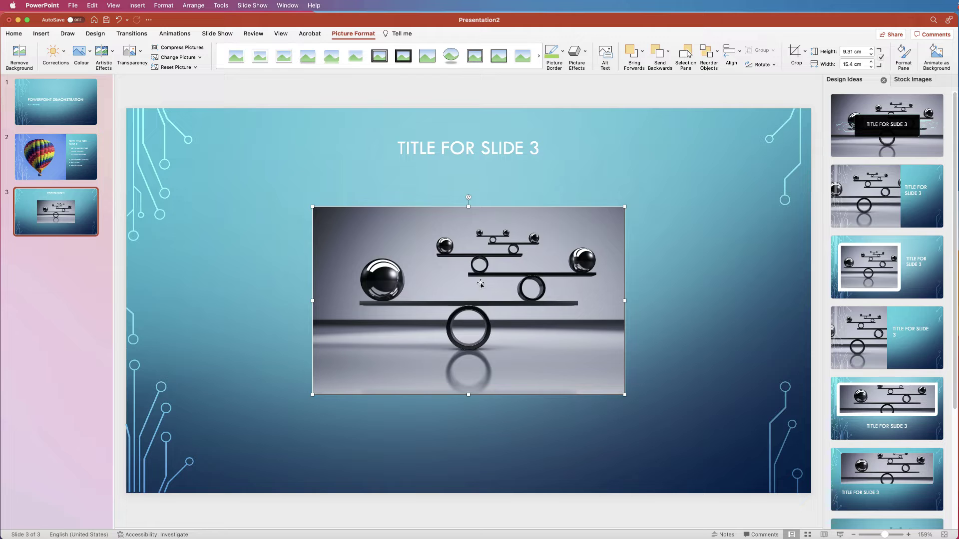
left_click_drag(471, 294, 588, 293)
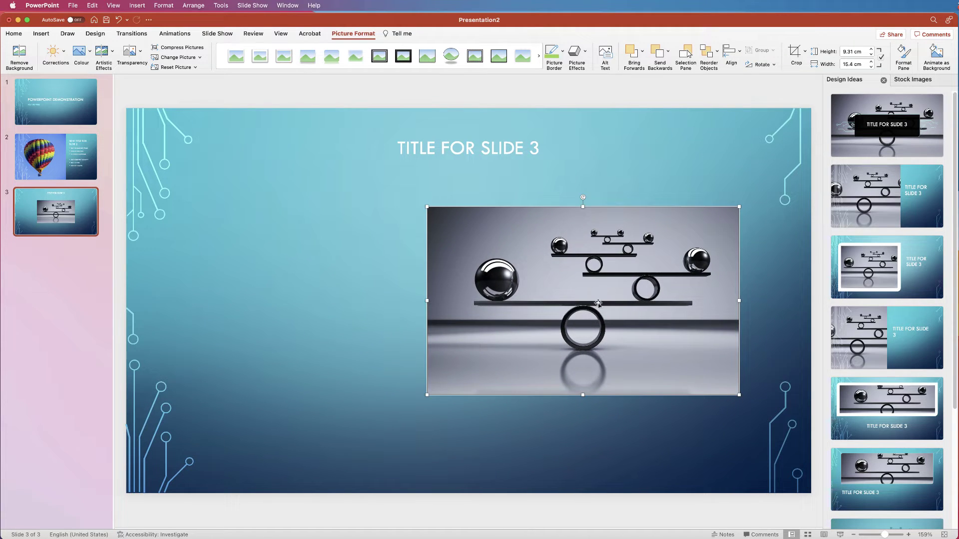
Step: Draw a text box to the left of the picture
left_click(41, 33)
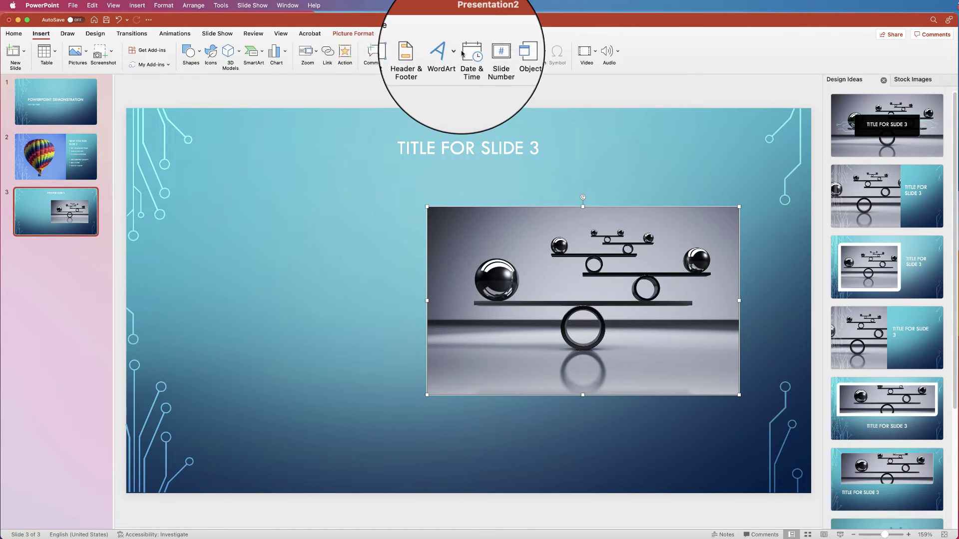
left_click(404, 52)
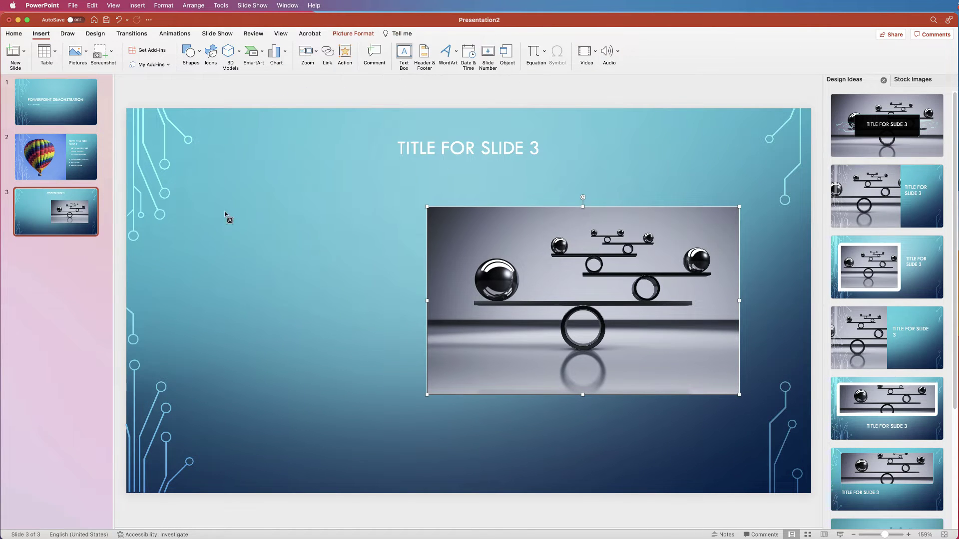
left_click_drag(216, 200, 395, 411)
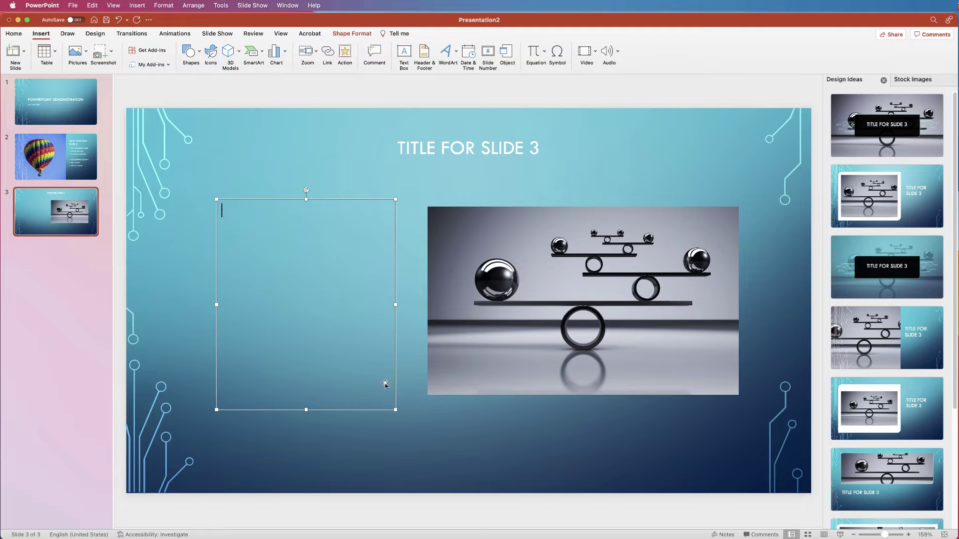
Step: Enter 'Further text for slide 3.' plus a pasted Lorem ipsum paragraph, then move the box lower
type("Further text for slide 3.")
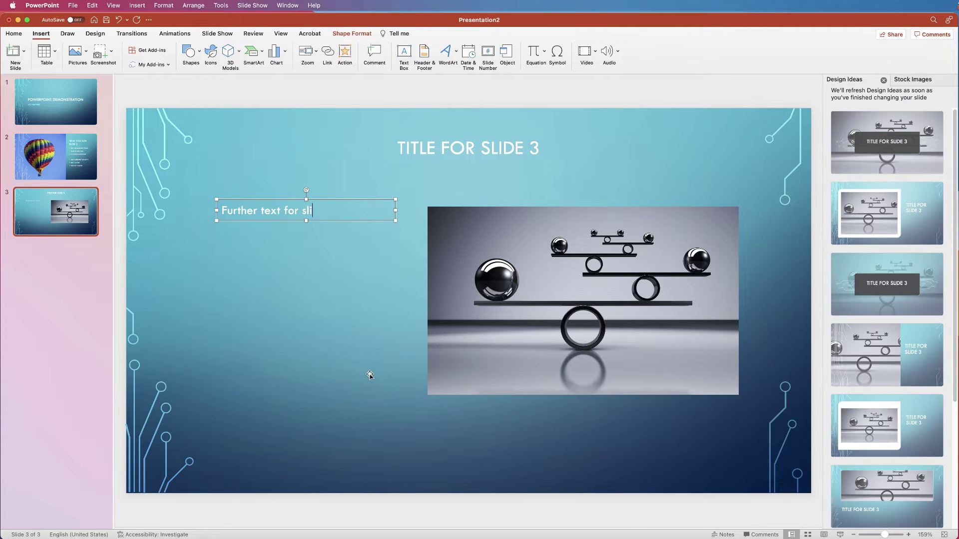
key("Return")
key("Return")
type("Lorem ipsum dolor sit amet, consectetur adipiscing elit, sed do eiusmod tempor incididunt ut labore et dolore magna aliqua.")
left_click(279, 303)
key("BackSpace")
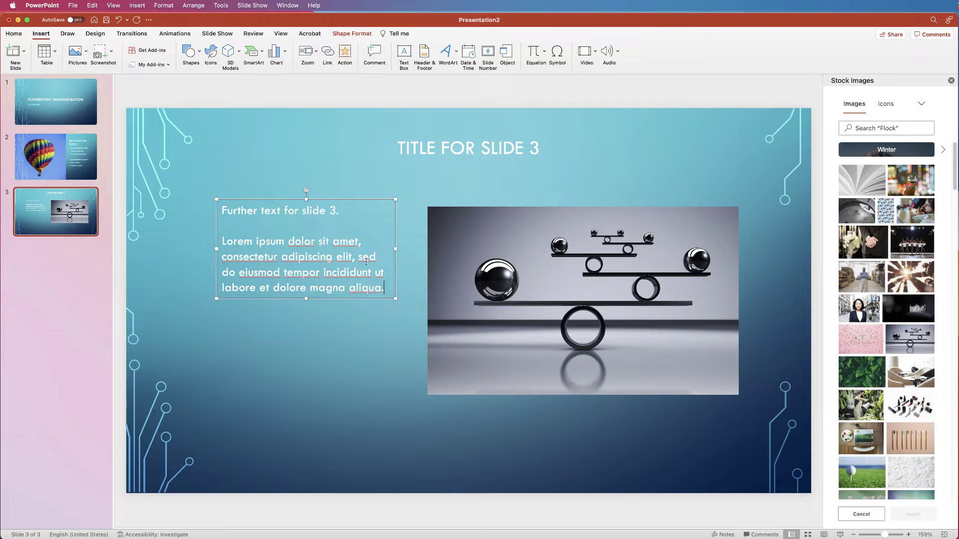
left_click_drag(317, 261, 319, 272)
left_click(339, 287)
left_click_drag(346, 199, 346, 229)
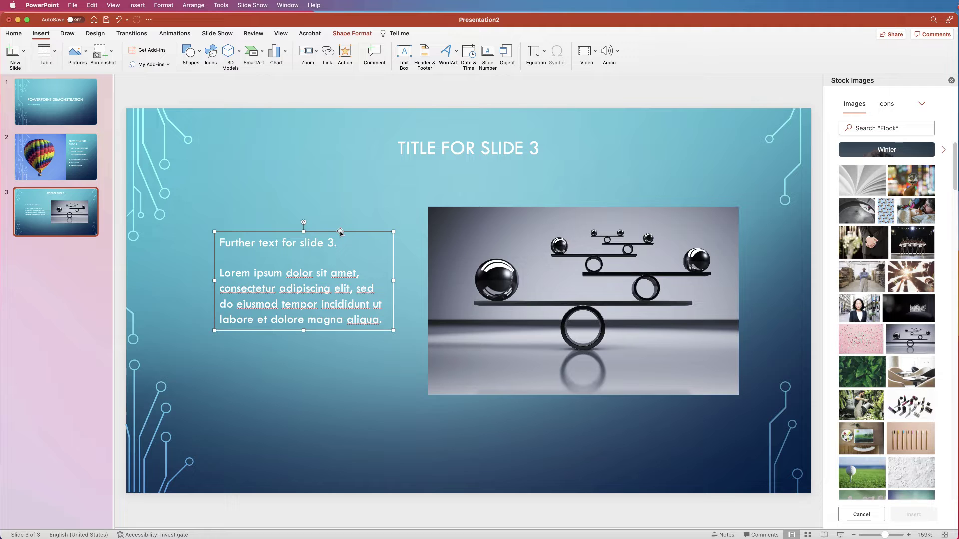
left_click_drag(340, 230, 341, 247)
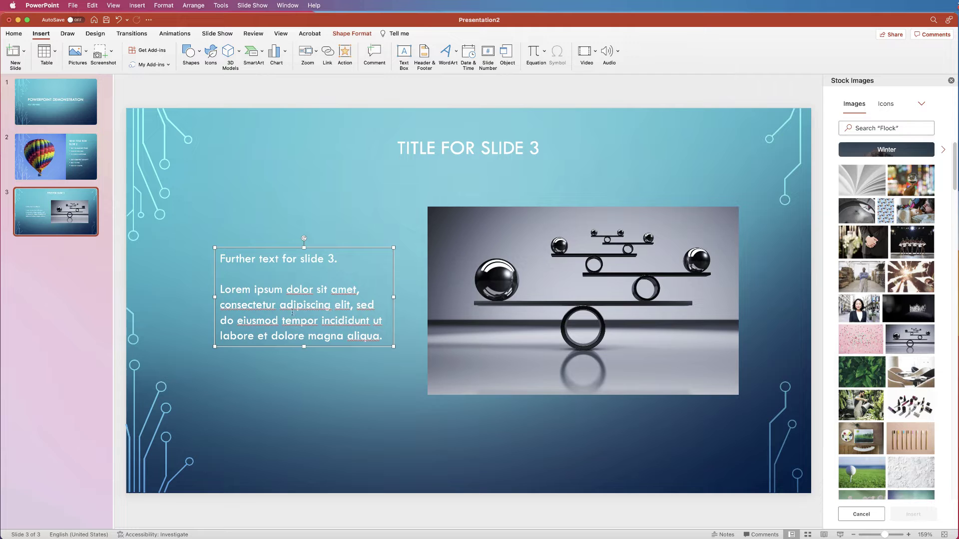
Step: Middle-align the text box and the picture on slide 3
left_click(535, 298, "shift")
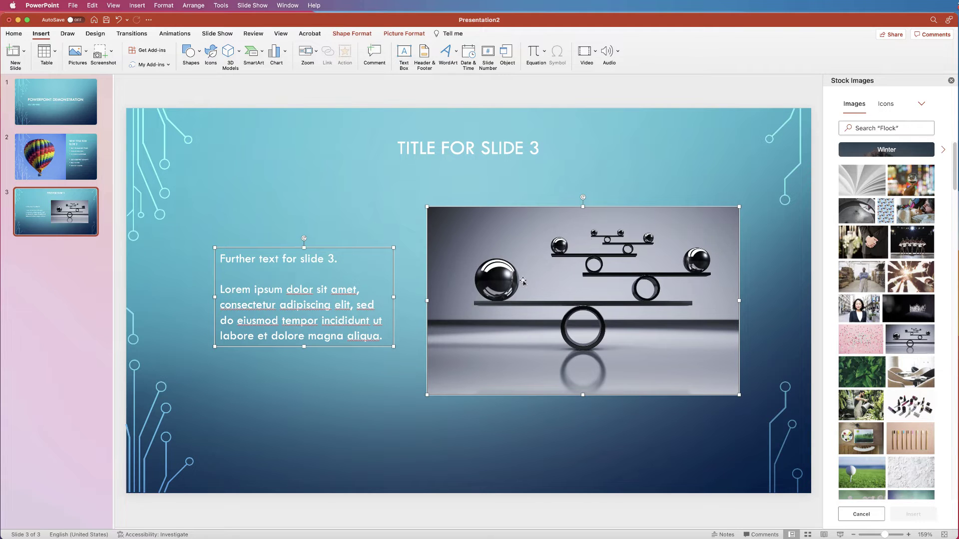
left_click(404, 35)
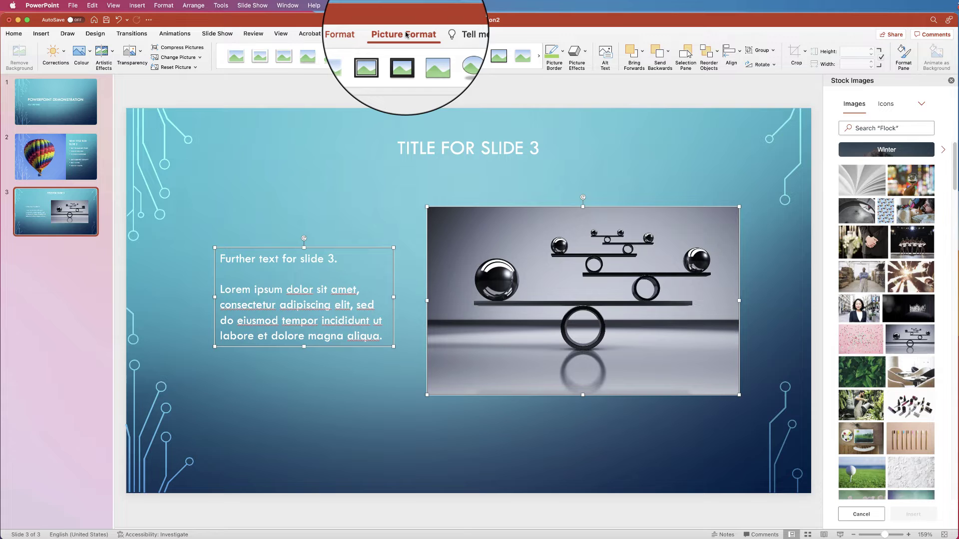
left_click(740, 53)
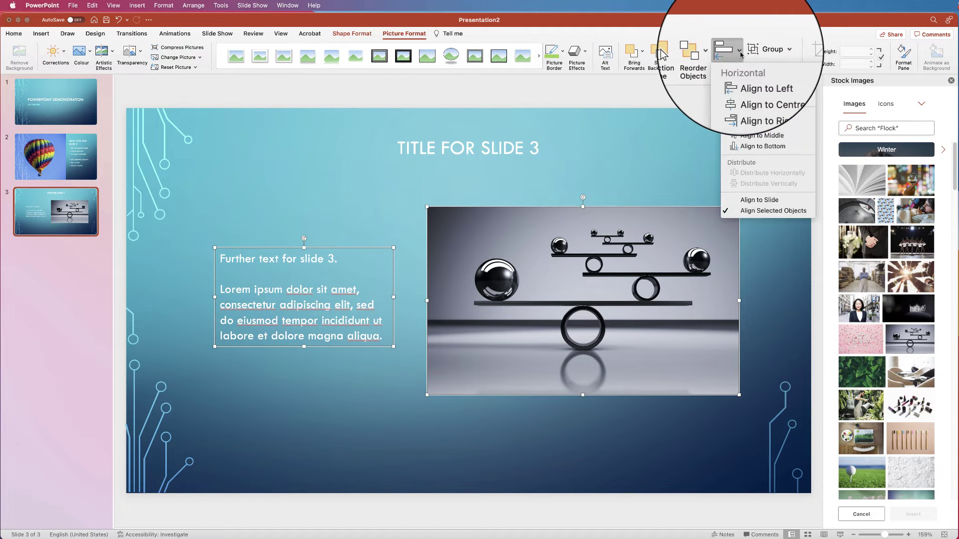
left_click(749, 136)
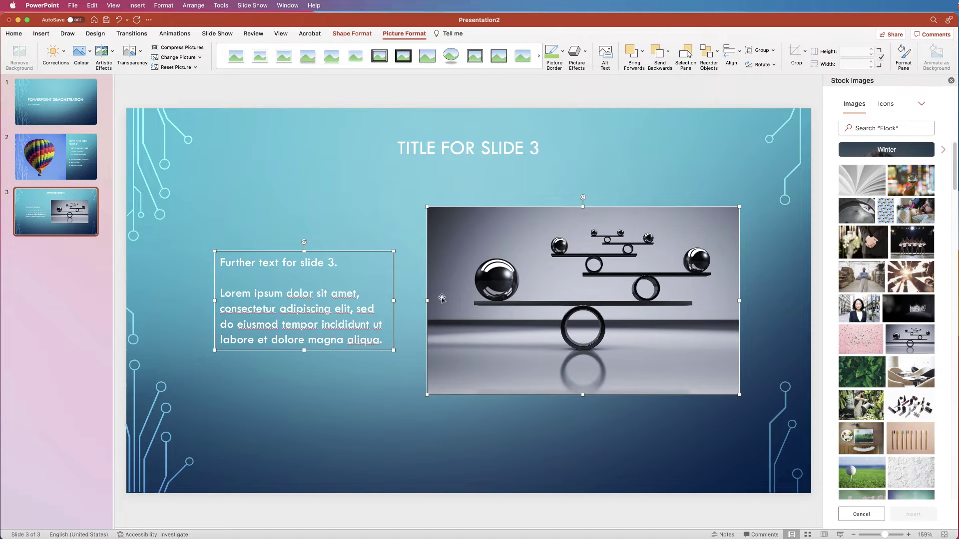
Step: Group the picture with the text box and centre the group horizontally on the slide
left_click(384, 224)
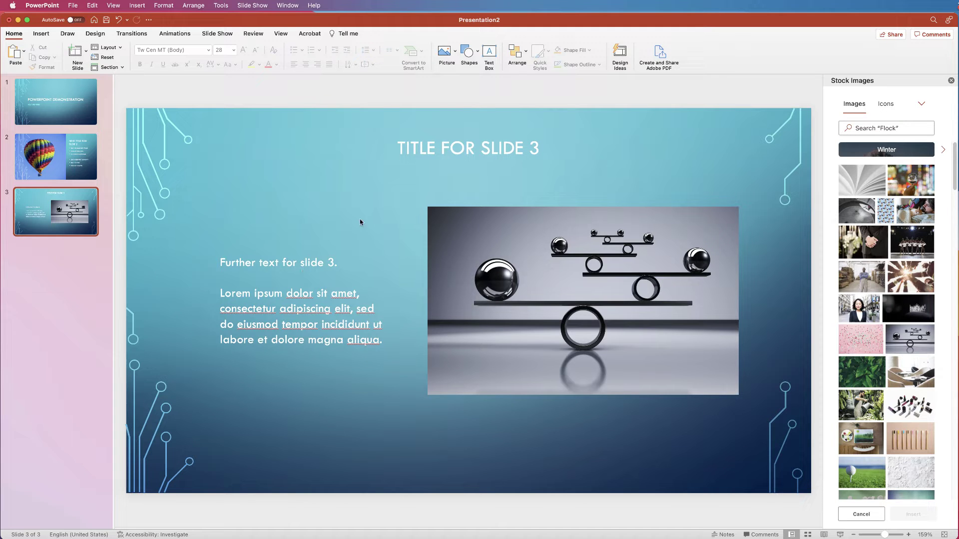
left_click(461, 307)
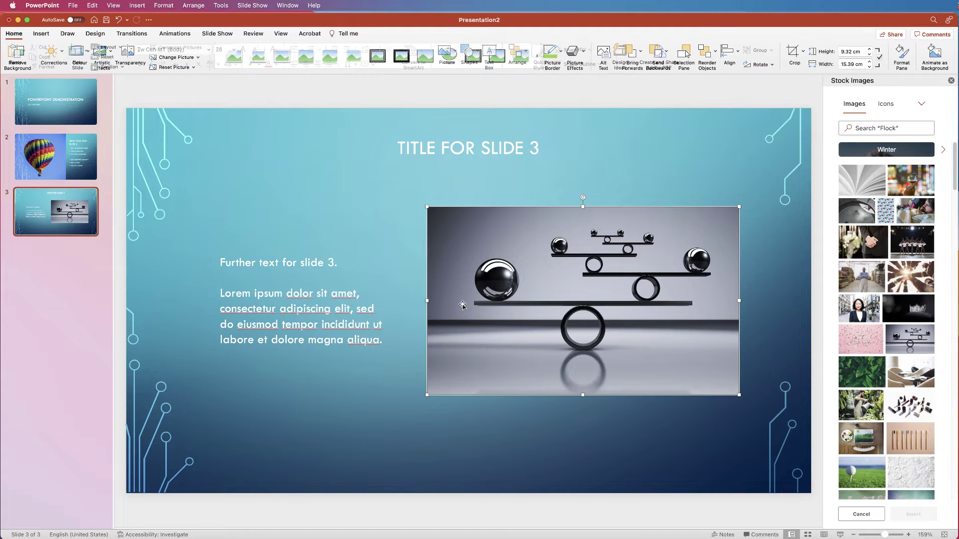
left_click(344, 318, "shift")
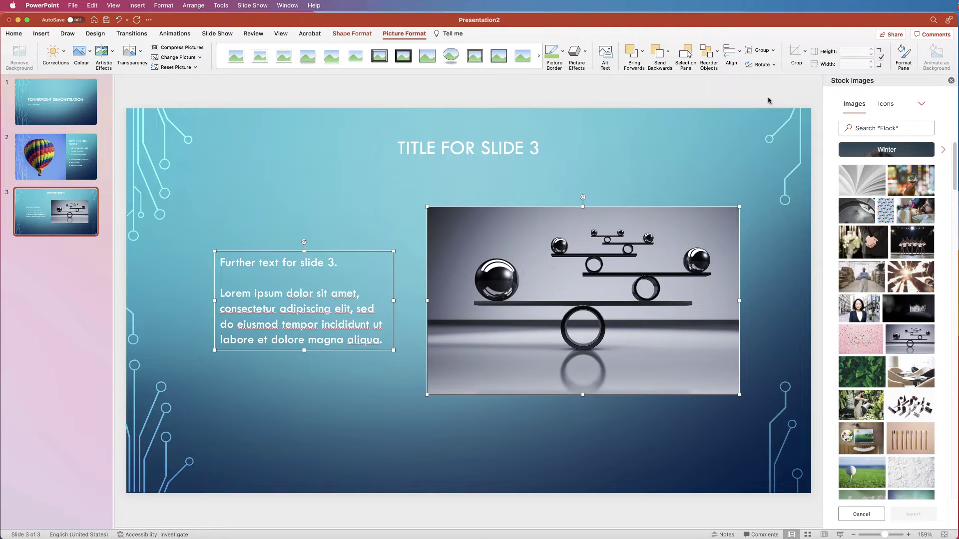
left_click(759, 50)
left_click(771, 64)
left_click(739, 51)
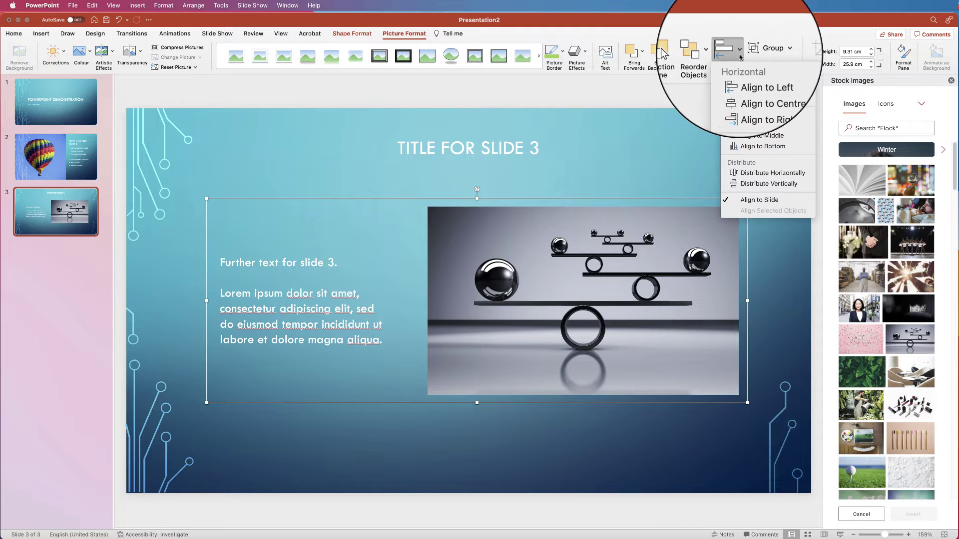
left_click(757, 93)
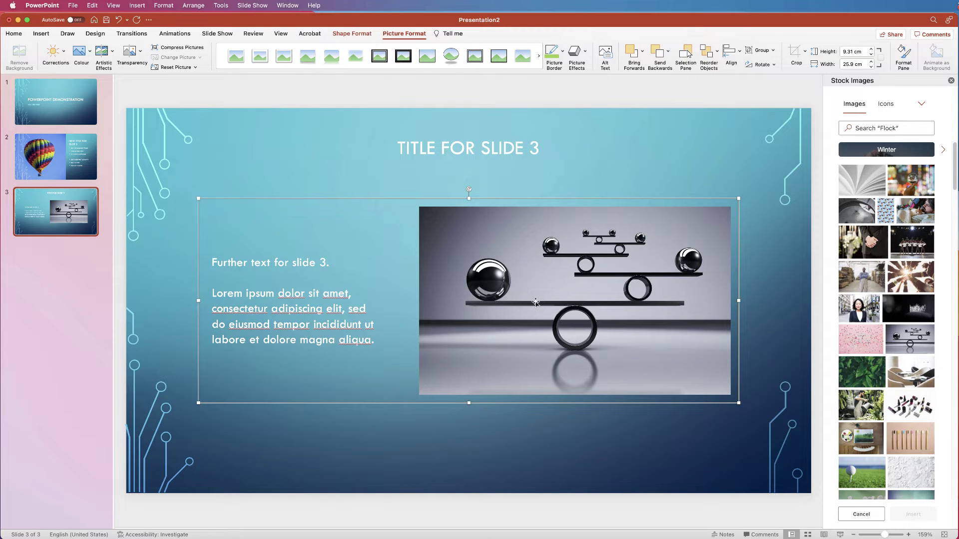
left_click(14, 33)
left_click(74, 64)
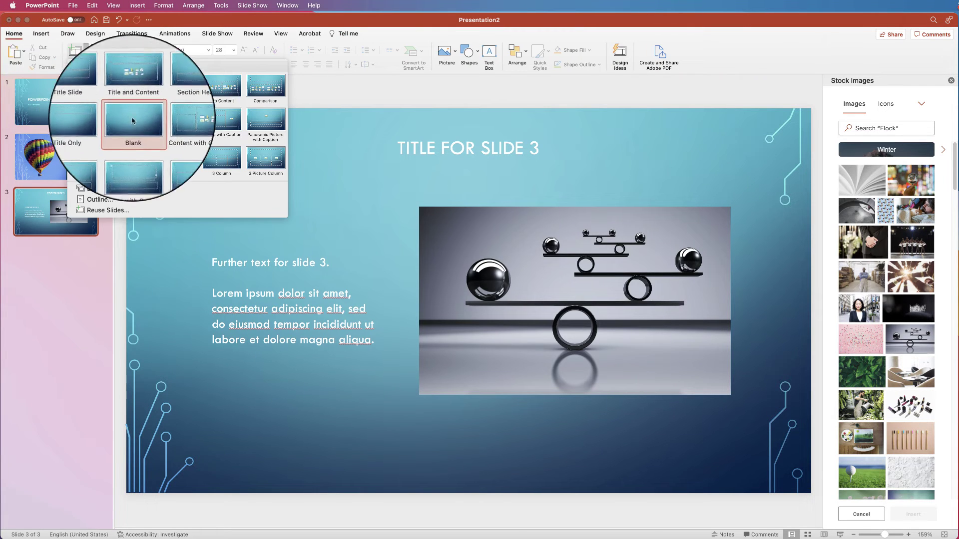
Step: Add a blank slide 4 and draw a thin 24.79 × 0.61 cm rectangle bar near its bottom
left_click(131, 120)
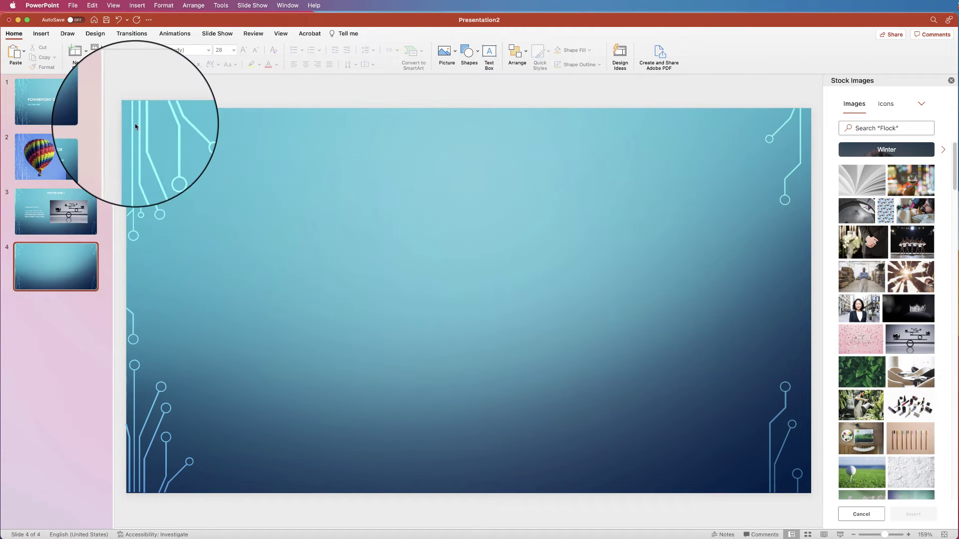
left_click(42, 34)
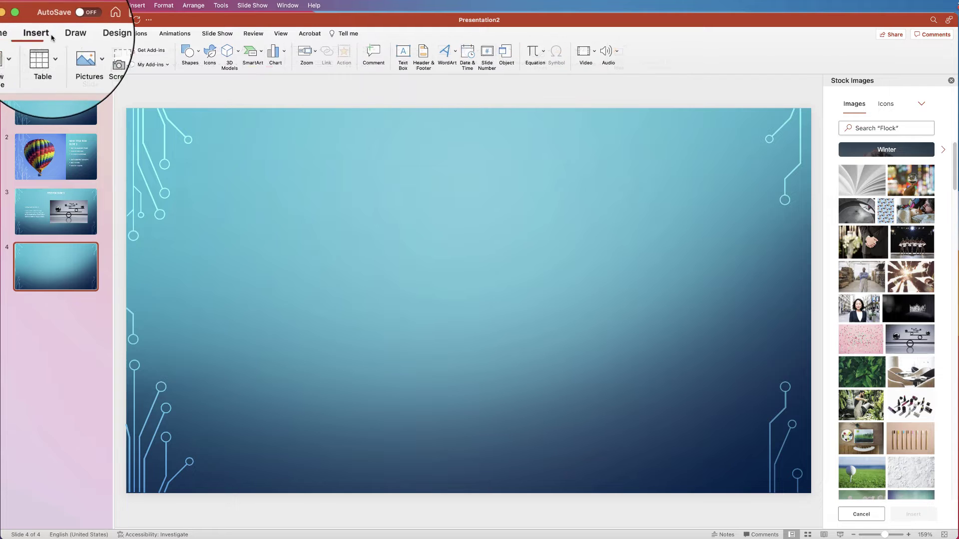
left_click(199, 53)
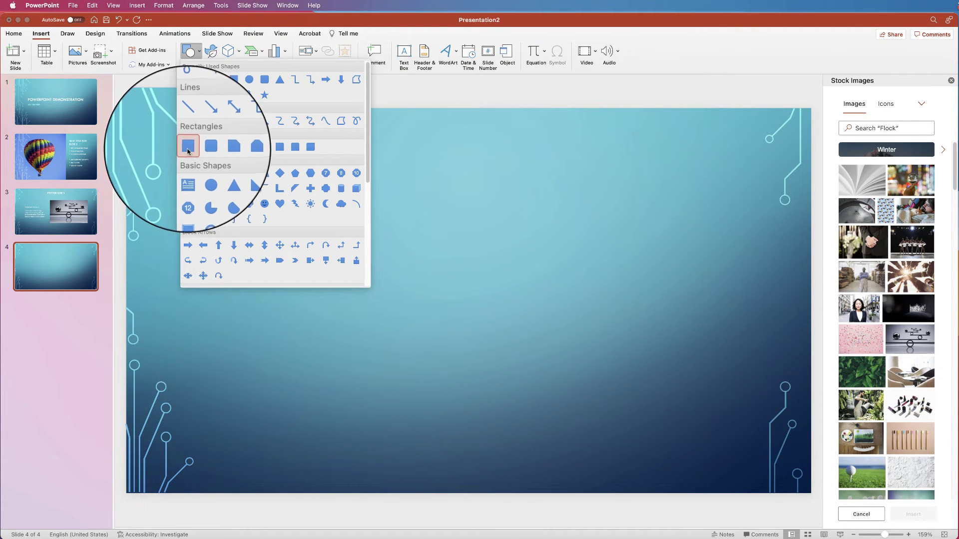
left_click(188, 147)
left_click_drag(225, 415, 728, 427)
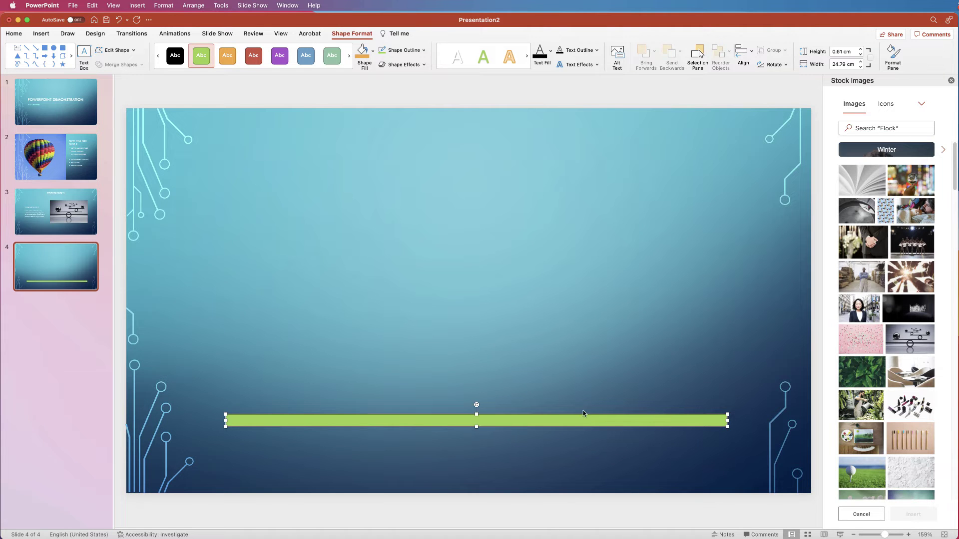
left_click(591, 364)
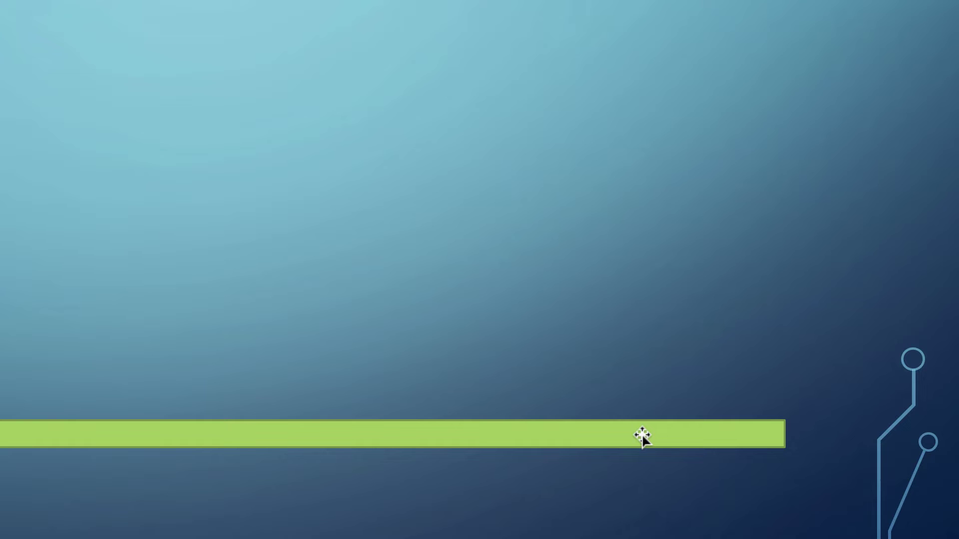
left_click(643, 437)
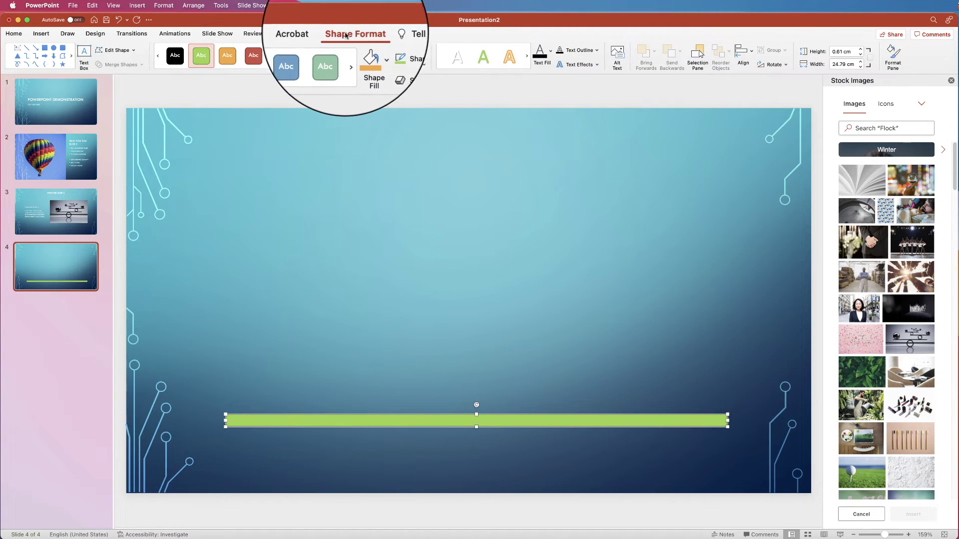
Step: Remove the bar's outline and give it a grey theme fill
left_click(420, 48)
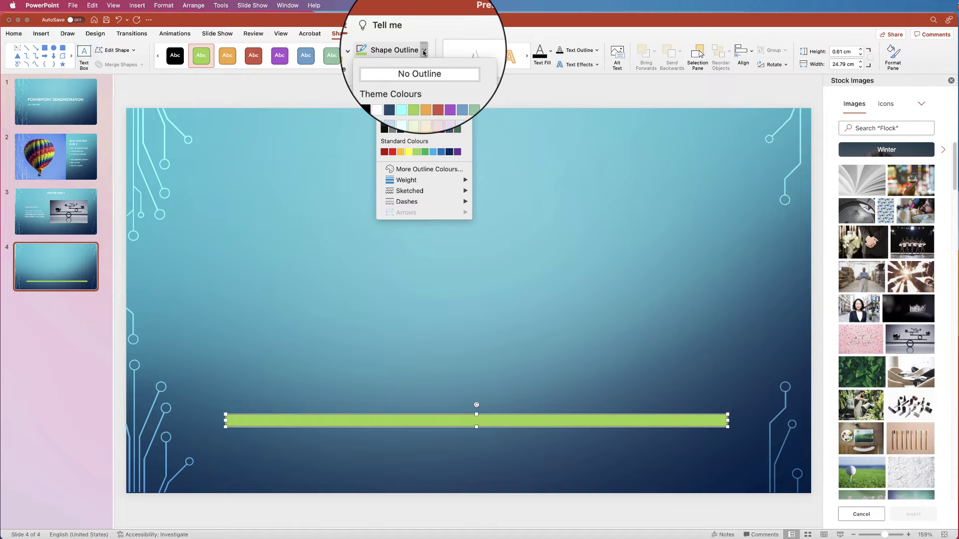
left_click(398, 70)
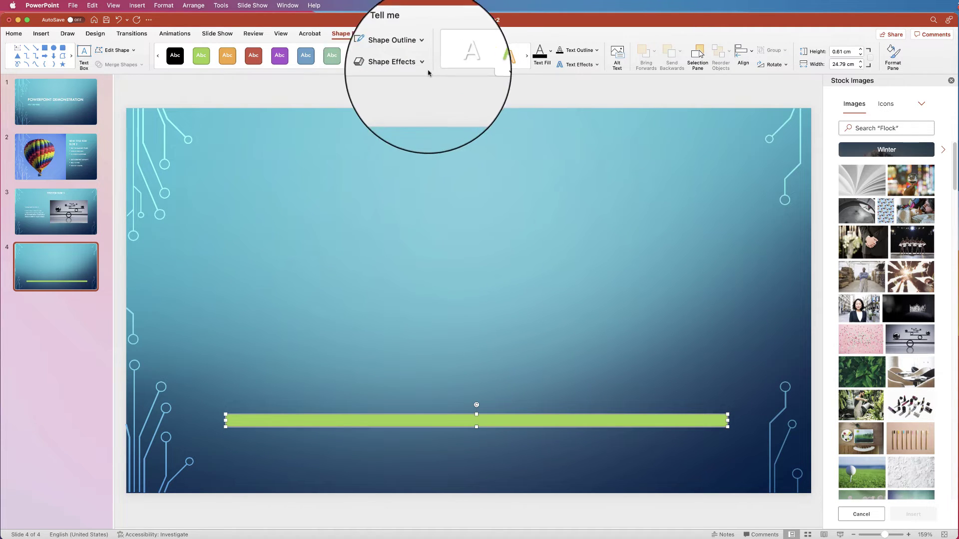
left_click(373, 53)
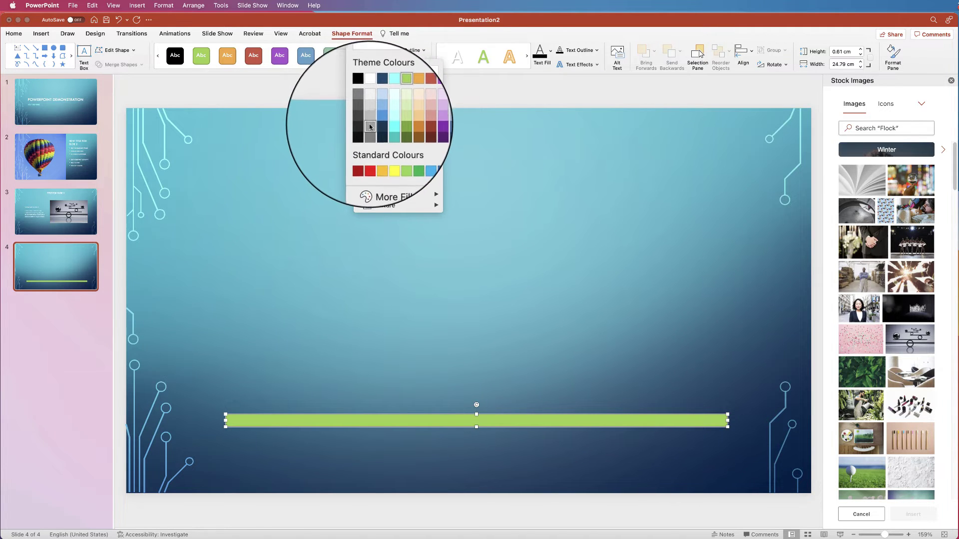
left_click(369, 124)
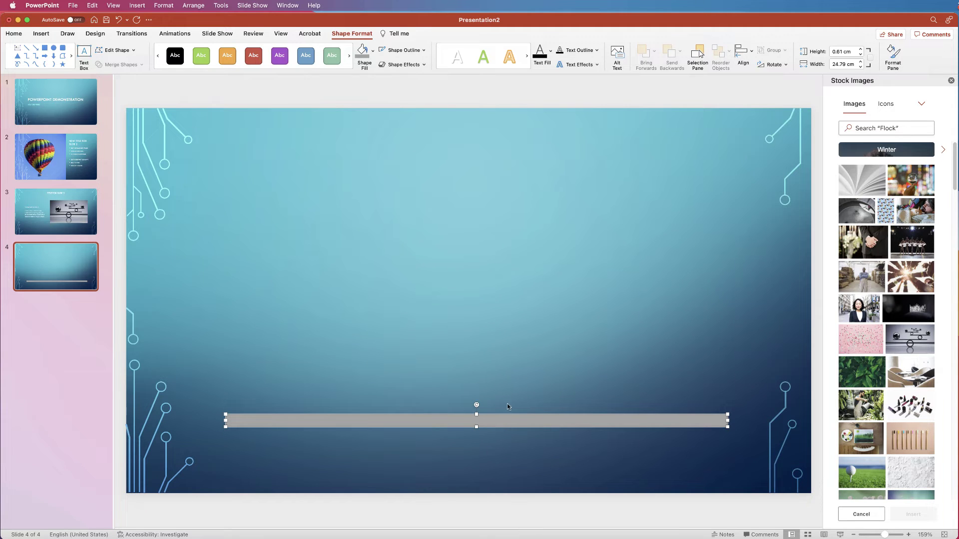
left_click(498, 397)
Step: Duplicate the grey bar just above itself and centre-align the two bars
mouse_move(477, 423)
left_mouse_down()
mouse_move(462, 448)
mouse_move(475, 421)
mouse_move(462, 411)
mouse_move(462, 351)
mouse_move(463, 414)
left_mouse_up()
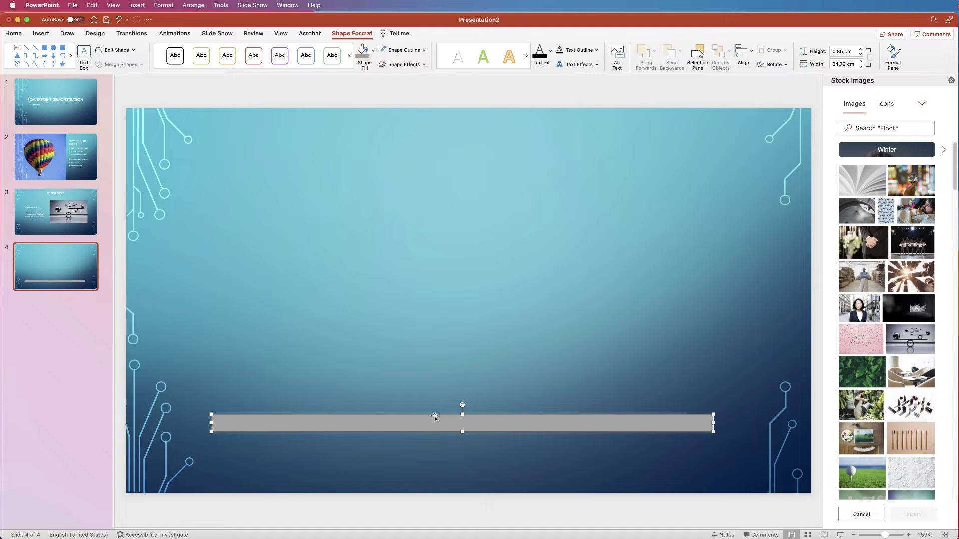
left_click_drag(435, 421, 436, 400)
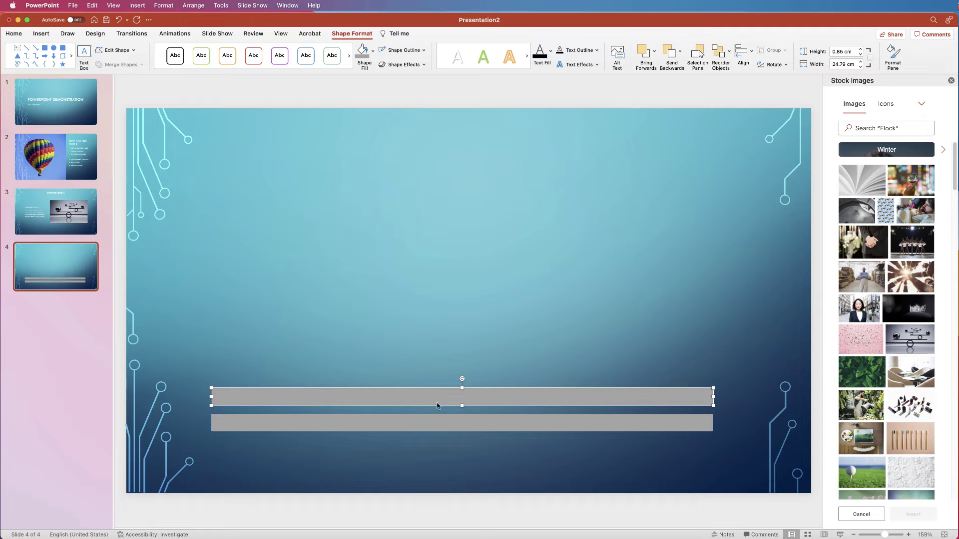
left_click(512, 424, "shift")
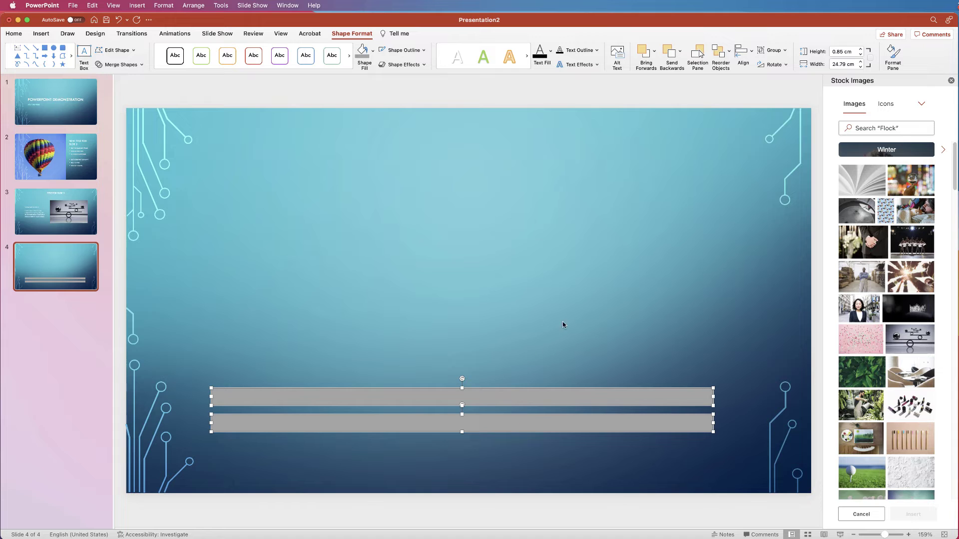
left_click(742, 55)
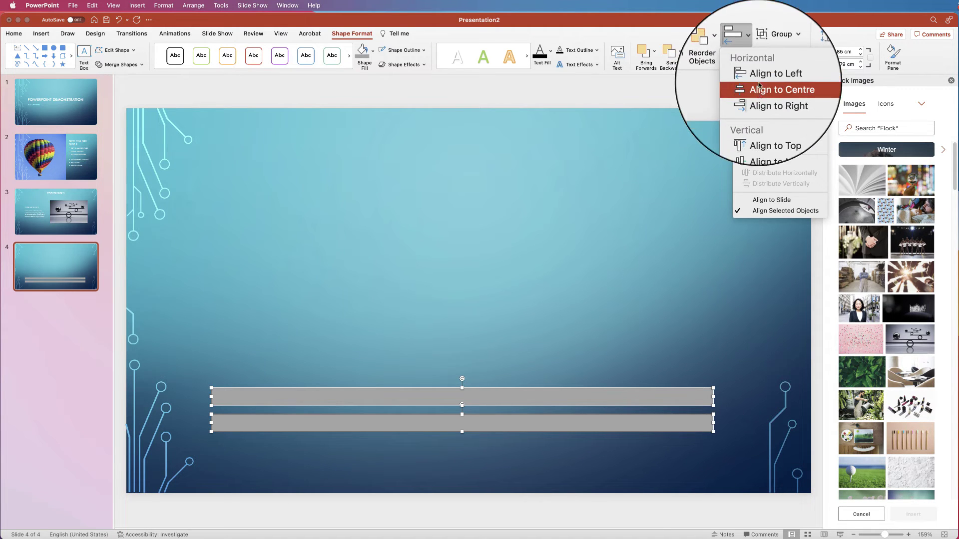
left_click(771, 90)
left_click(499, 377)
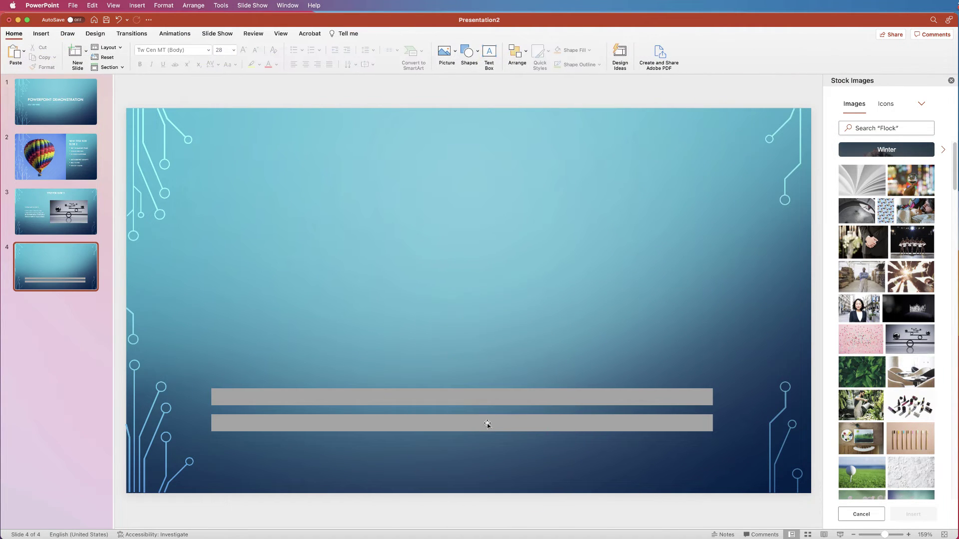
Step: Stretch the upper bar upward into a 24.79 × 9.8 cm rectangle
left_click(462, 396)
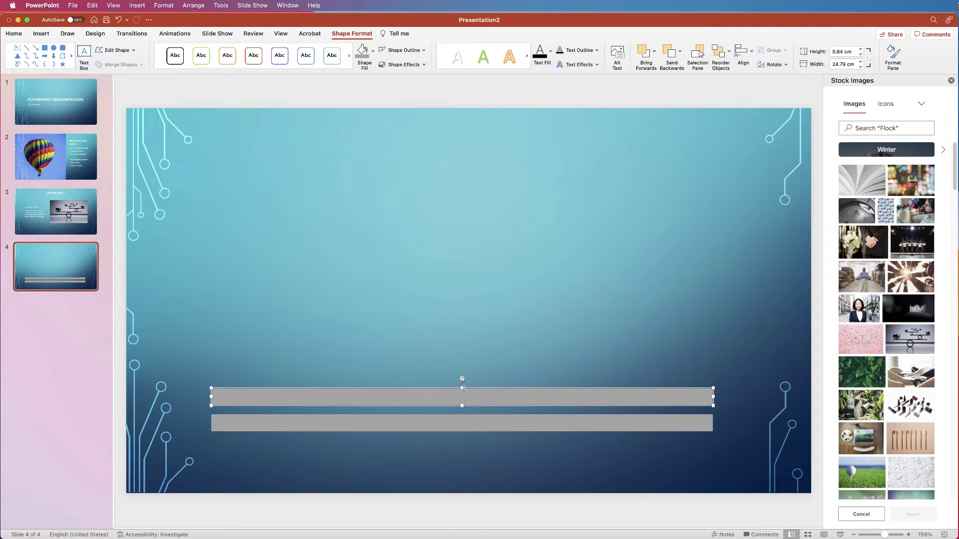
left_click_drag(462, 387, 470, 208)
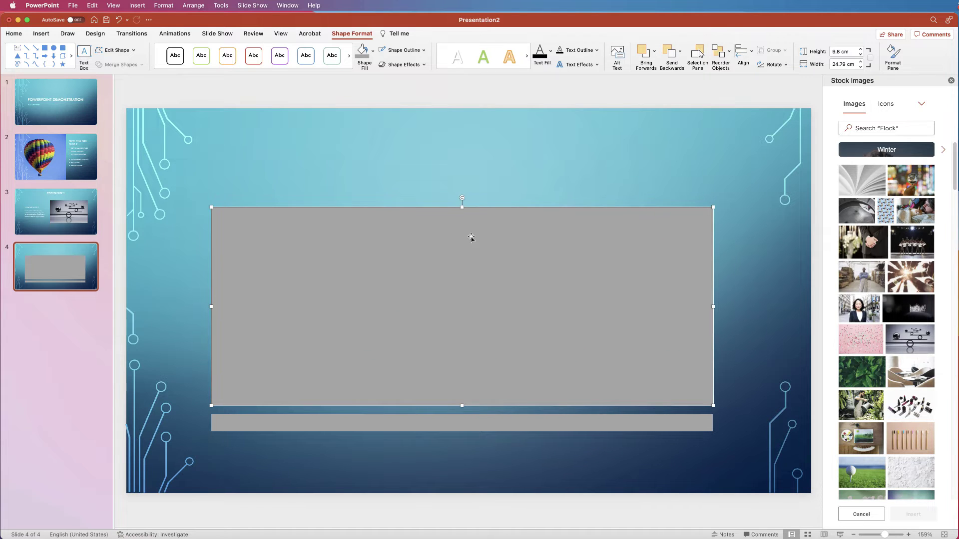
left_click(732, 299)
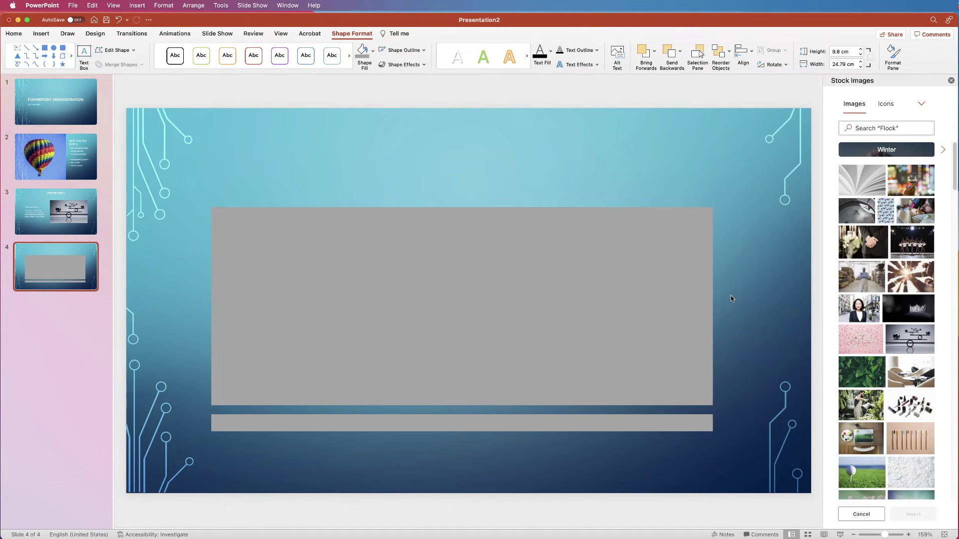
left_click(42, 33)
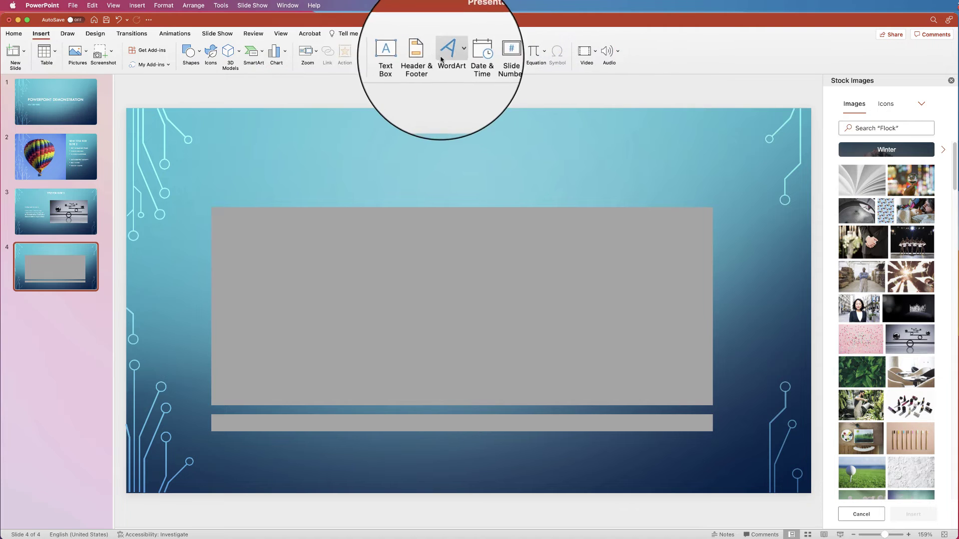
Step: Paste a white lorem ipsum paragraph into a text box on the rectangle, then shorten the rectangle to fit
left_click(404, 51)
left_click_drag(222, 218, 700, 394)
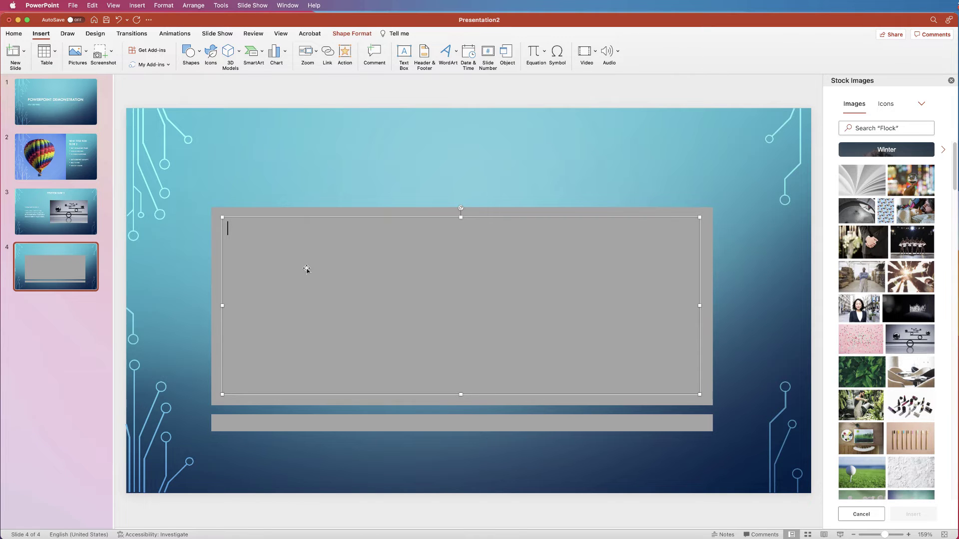
type("Lorem ipsum dolor sit amet, consectetur adipiscing elit, sed do eiusmod tempor incididunt ut labore et dolore magna aliqua.Leo a diam sollicitudin tempor. Dui accumsan sit amet nulla facilisi morbi tempus. Amet tellus cras adipiscing enim eu turpis egestas. At quis risus sed vulputate odio ut enim. Feugiat pretium nibh ipsum consequat. Consectetur a erat nam at lectus urna duis convallis convallis. Varius morbi enim nunc faucibus a pellentesque sit amet porttitor. Justo eget magna fermentum iaculis. Sem et tortor consequat id porta.")
left_click_drag(461, 394, 467, 342)
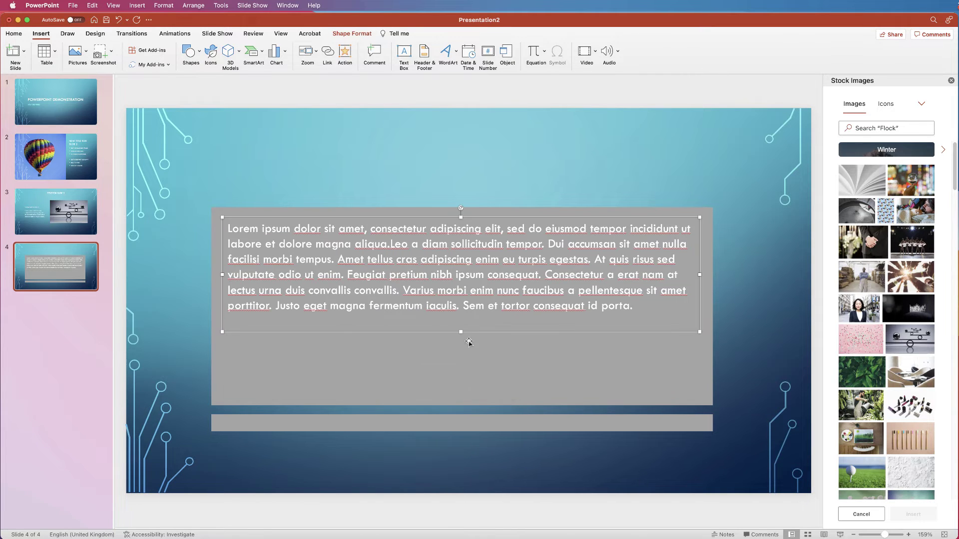
left_click_drag(464, 248, 464, 259)
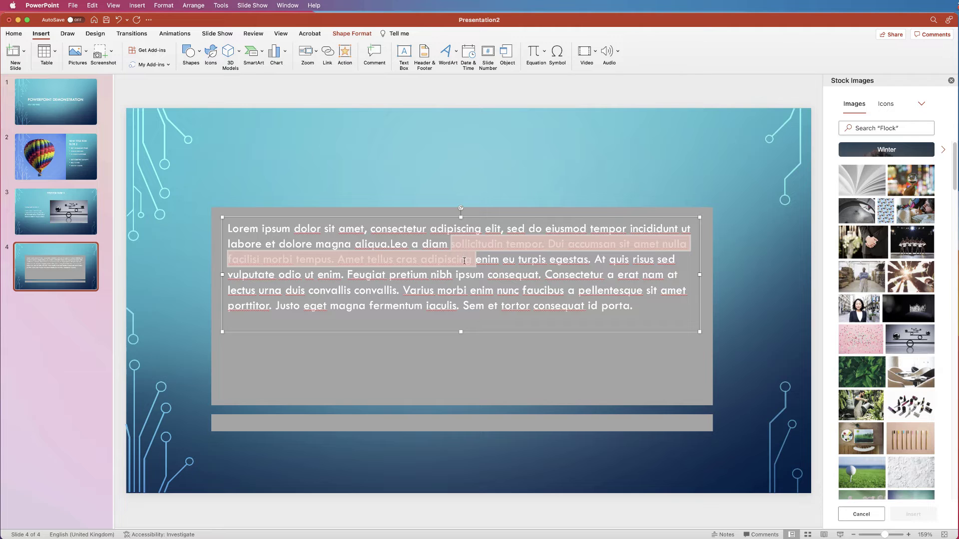
left_click_drag(475, 217, 478, 286)
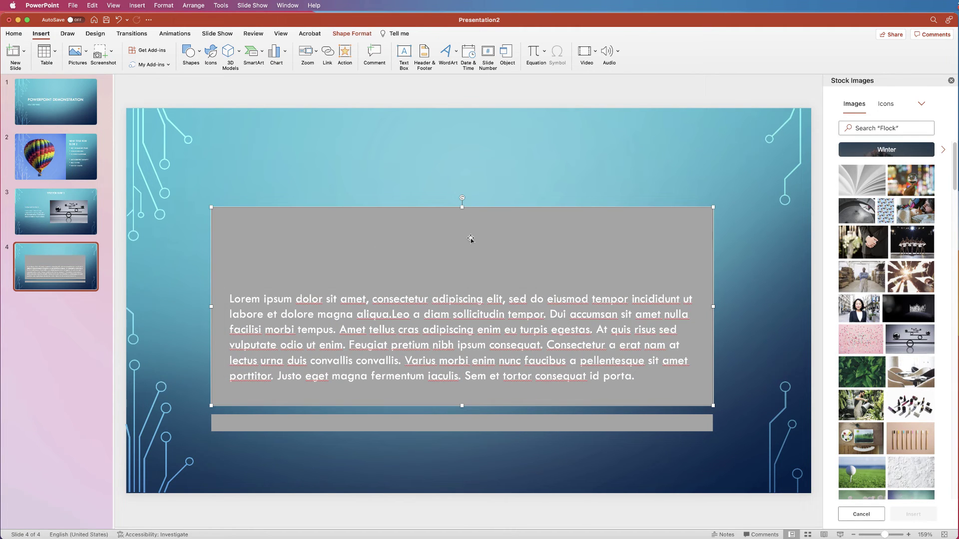
left_click_drag(462, 206, 467, 270)
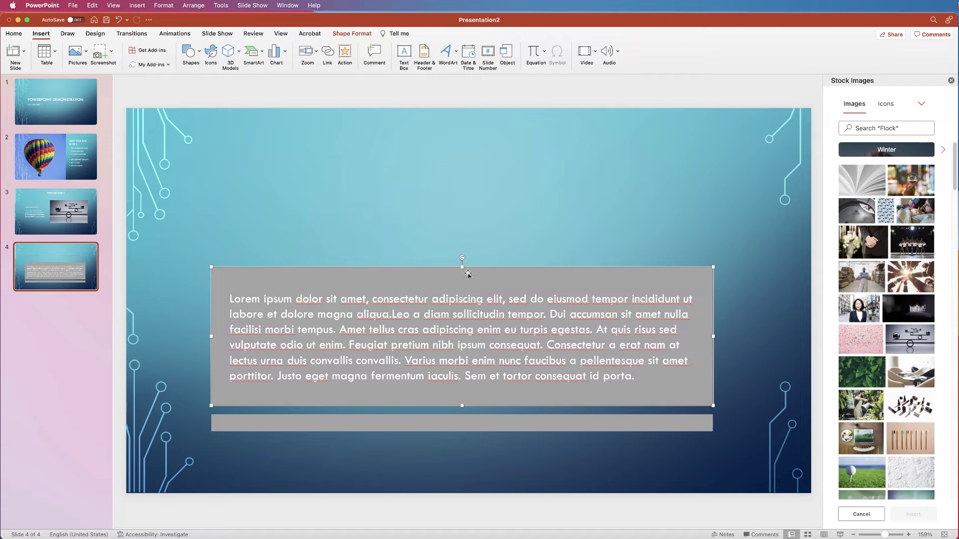
left_click(473, 337)
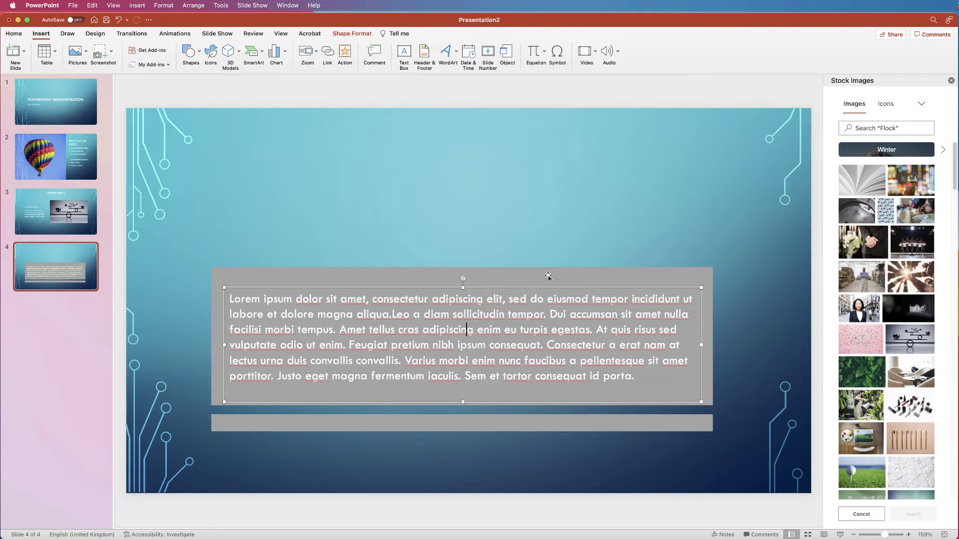
Step: Align the lorem ipsum text box to the centre and middle of the grey rectangle
left_click(547, 273)
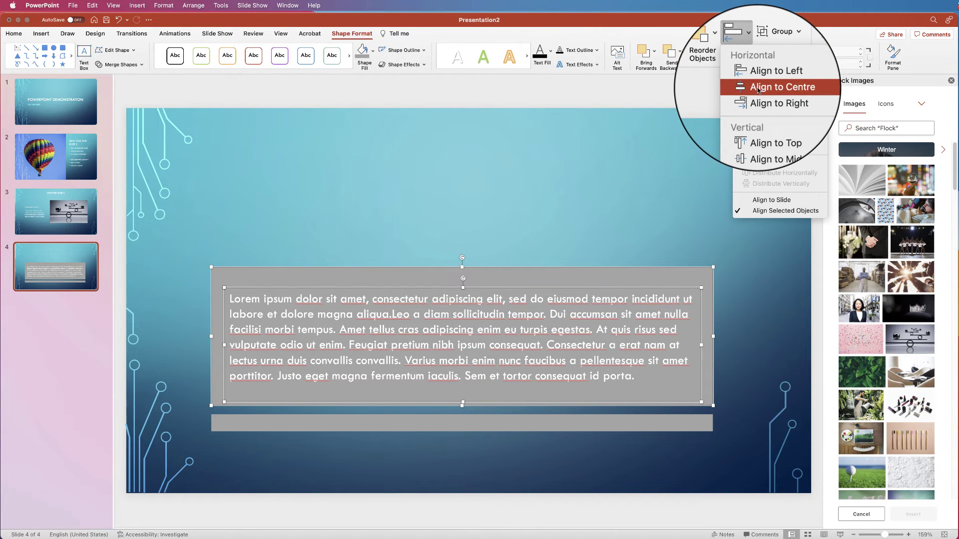
left_click(751, 52)
left_click(751, 52)
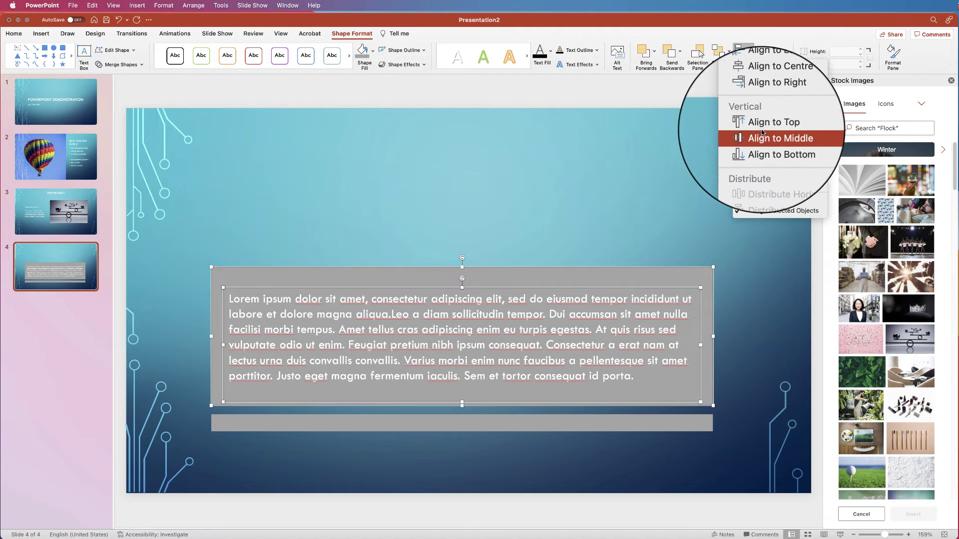
left_click(761, 135)
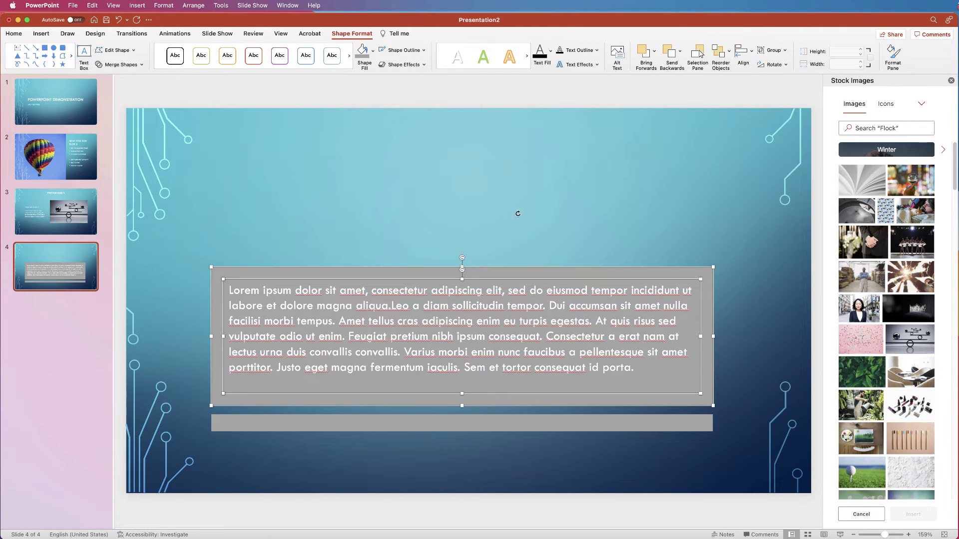